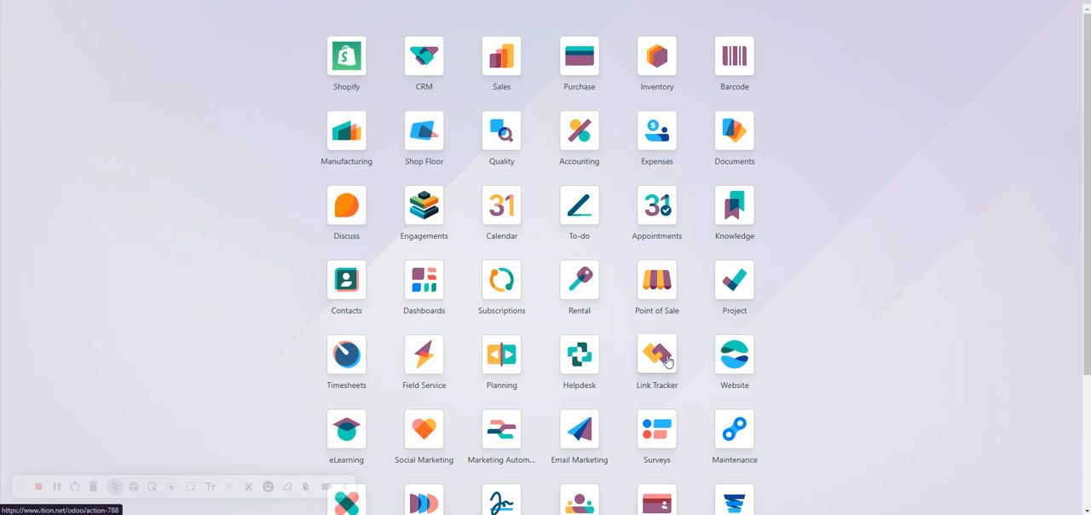
Step: Search all modules in Apps for "stripe extra fees" with the default Apps filter removed
scroll(661, 356, down, 3)
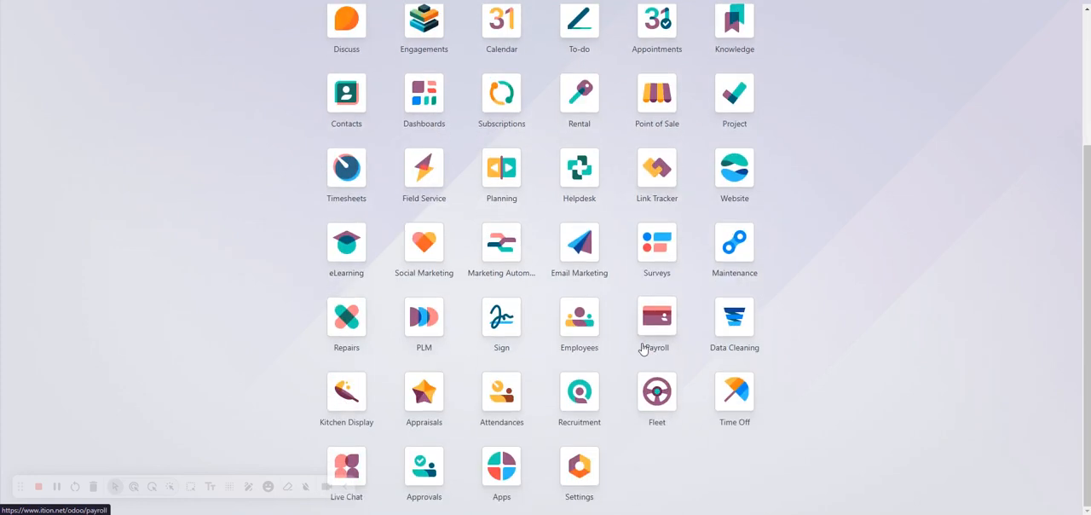
click(498, 465)
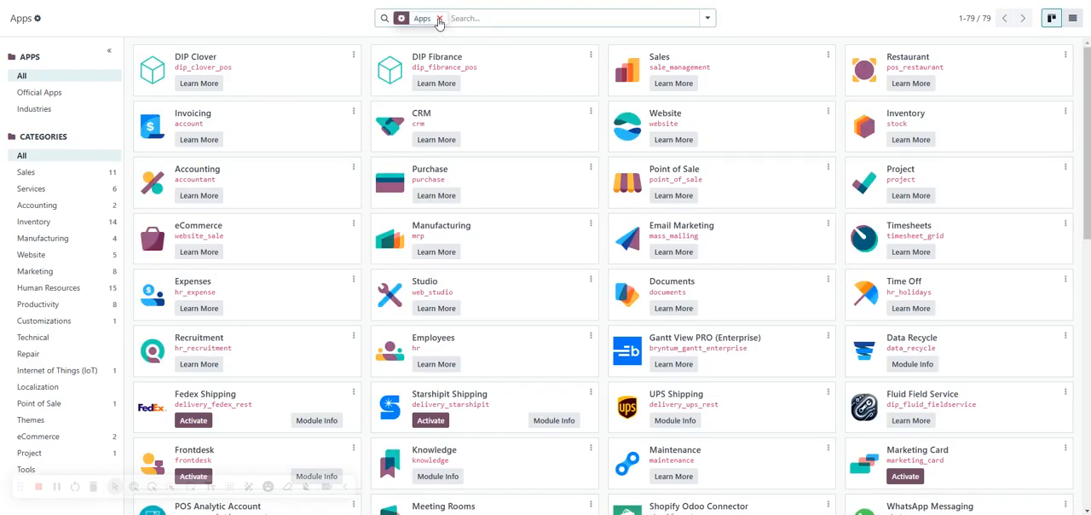
click(440, 17)
text(stripe)
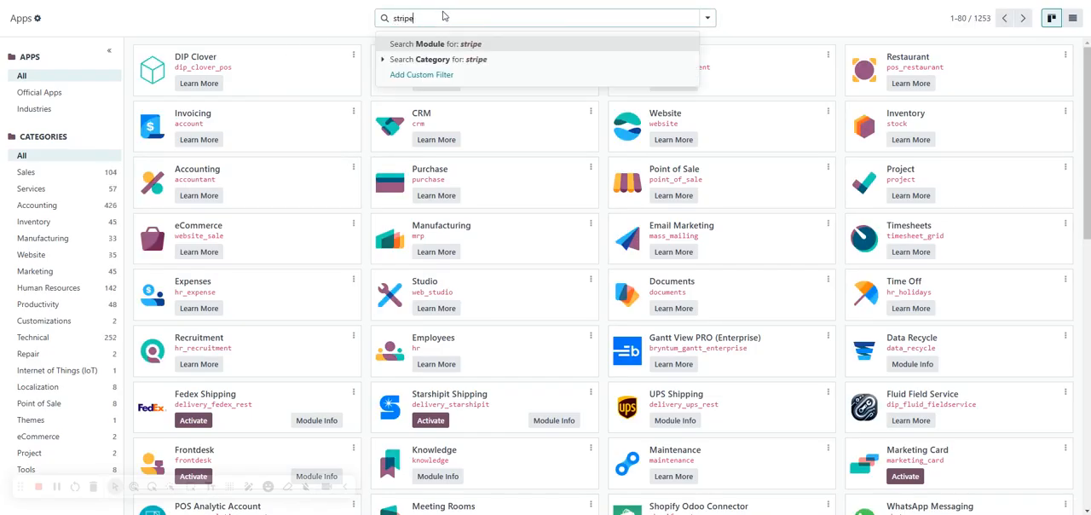
text( extra fees)
key(Return)
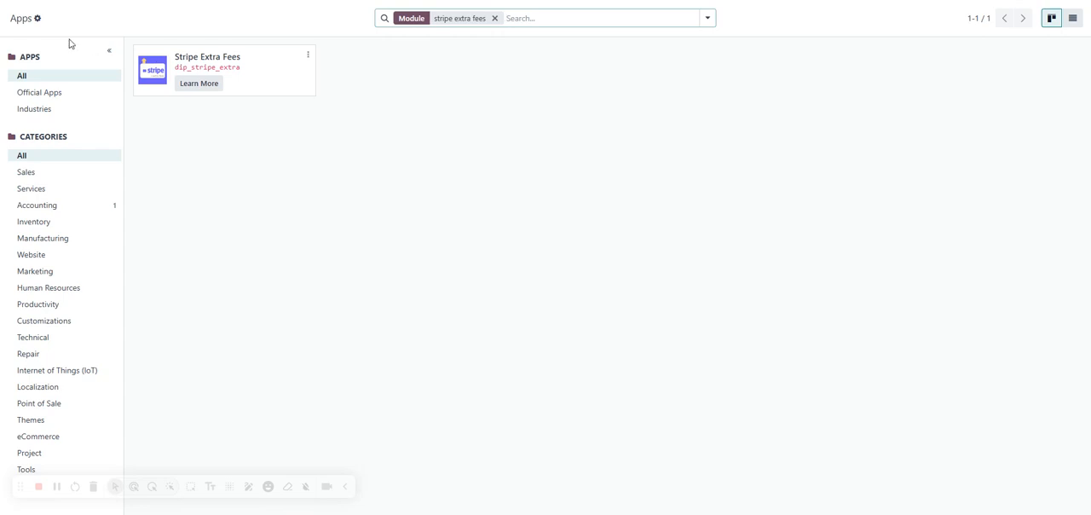
Step: Open the SAN: Stripe payment provider from the Accounting app's online payment configuration
click(10, 3)
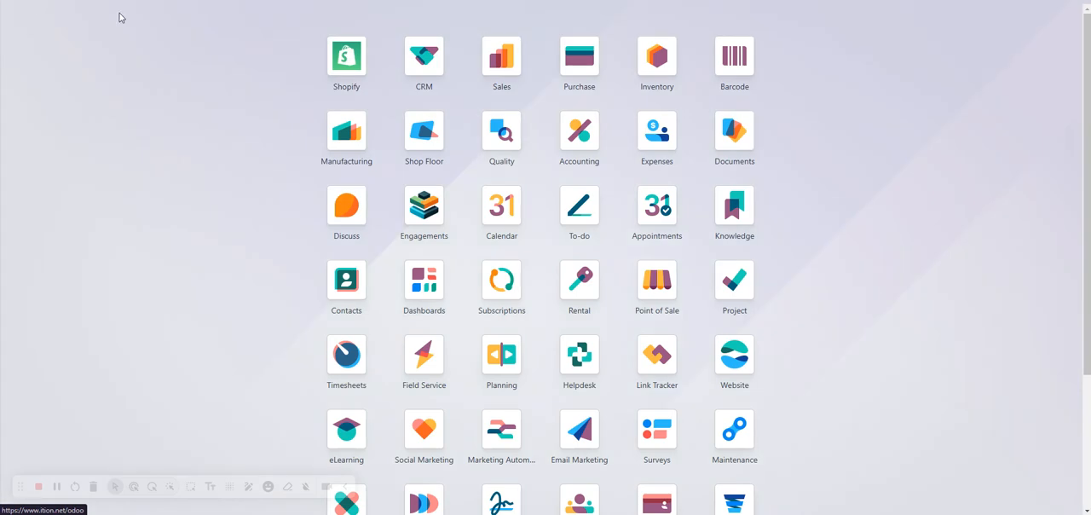
click(576, 137)
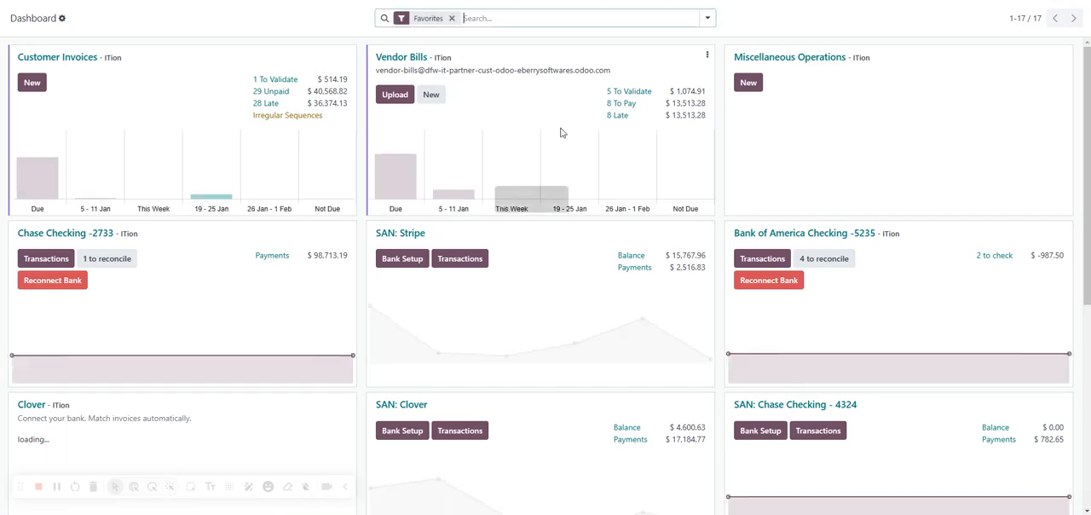
click(354, 2)
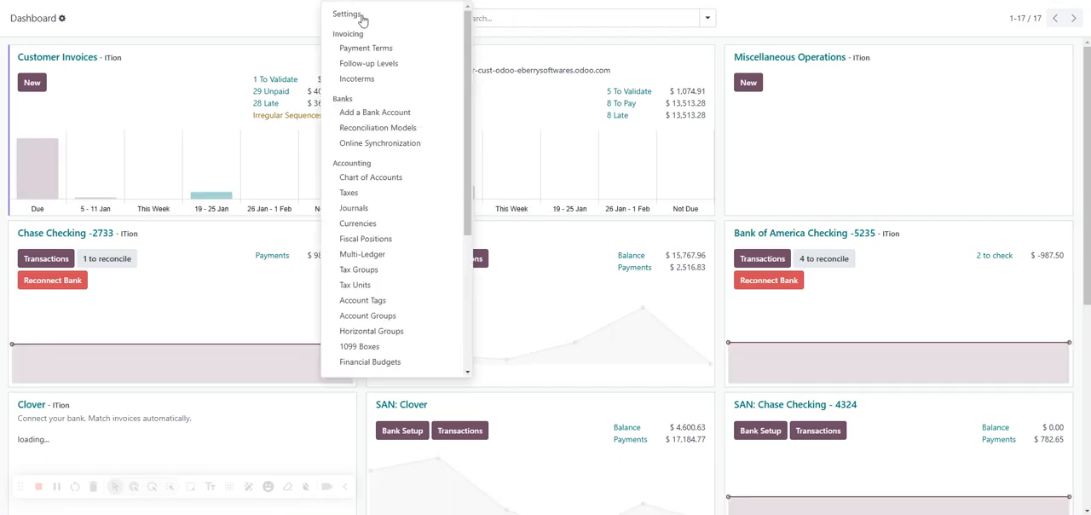
scroll(383, 76, down, 5)
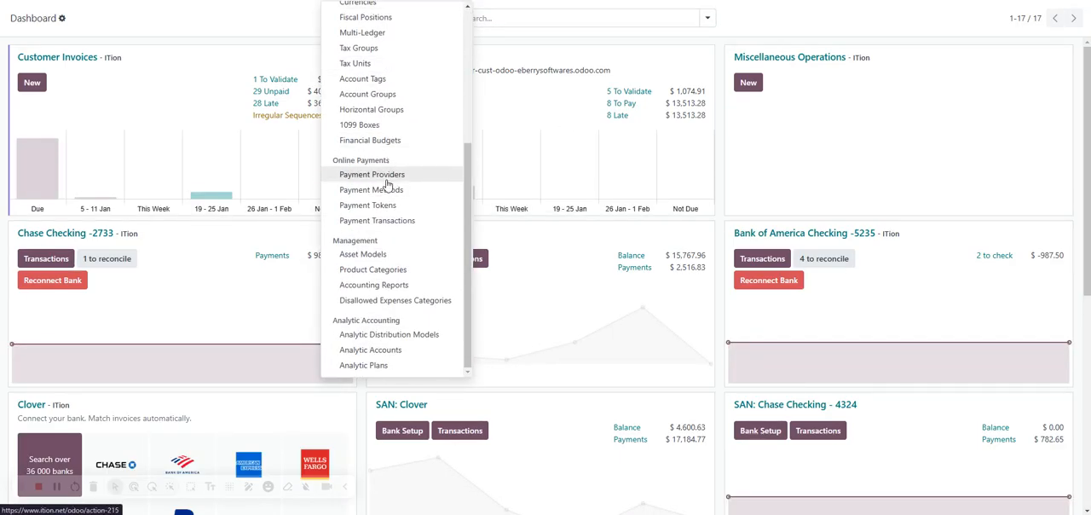
click(386, 176)
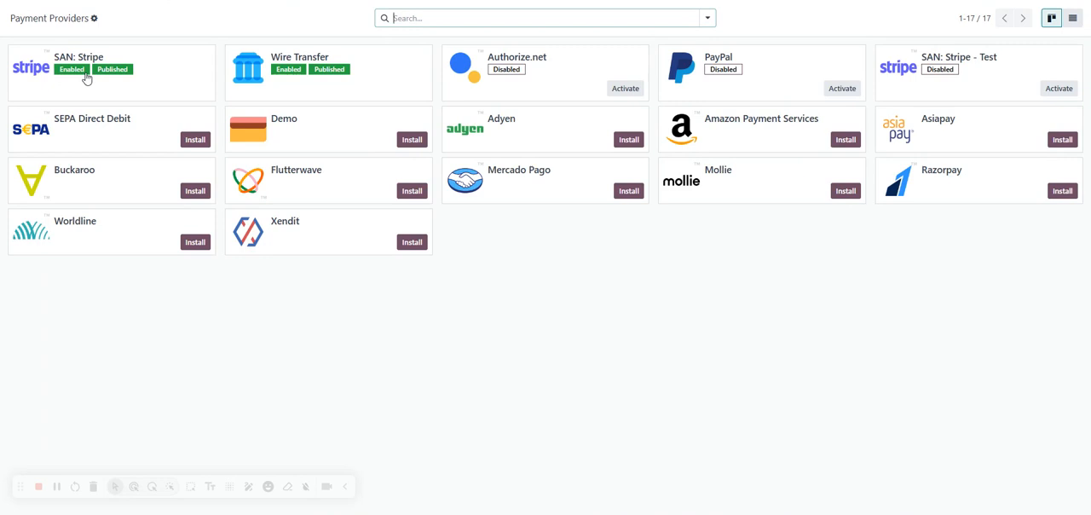
click(147, 68)
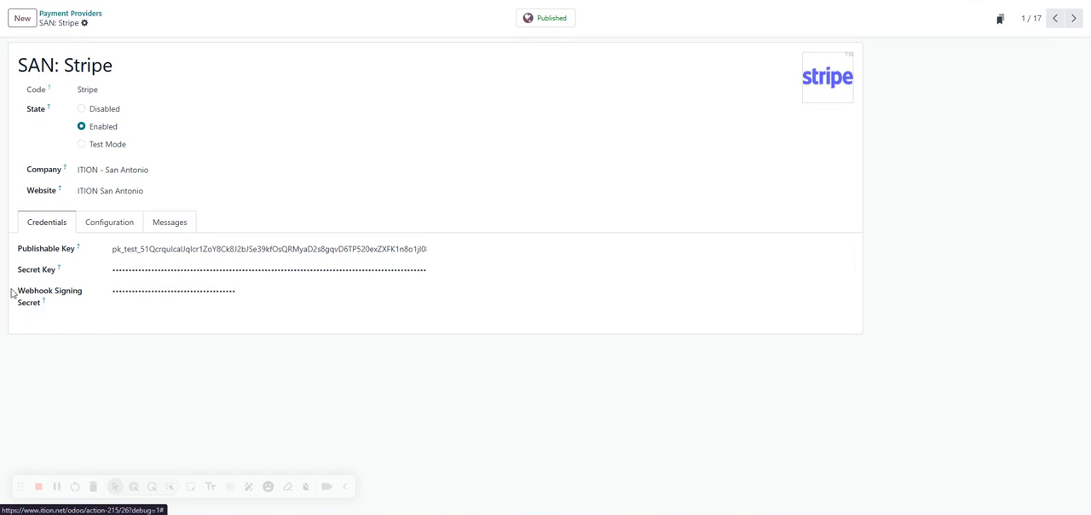
Step: Examine the Stripe provider's configuration, focusing on the variable cost and transaction cost of its transaction surcharge
click(112, 227)
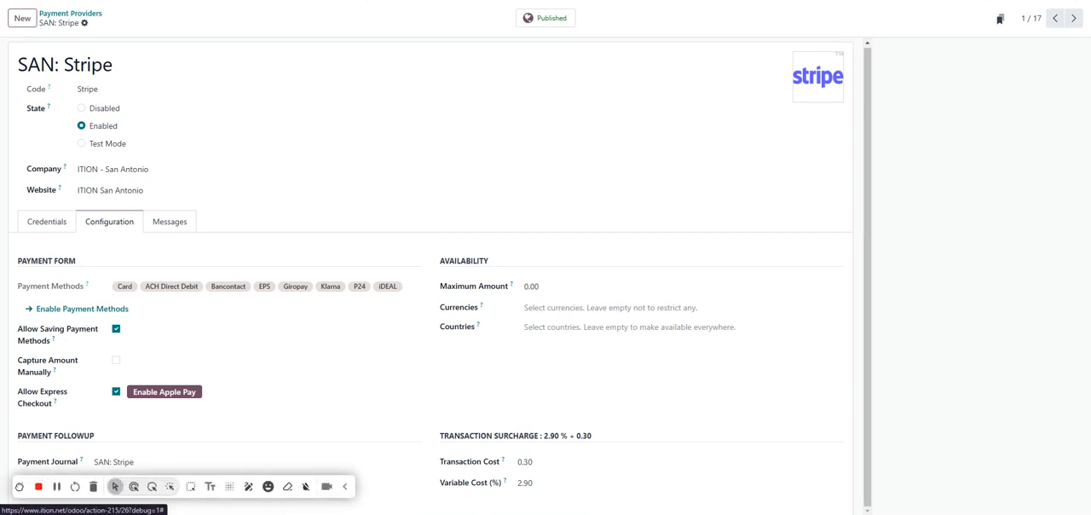
drag(21, 485, 646, 477)
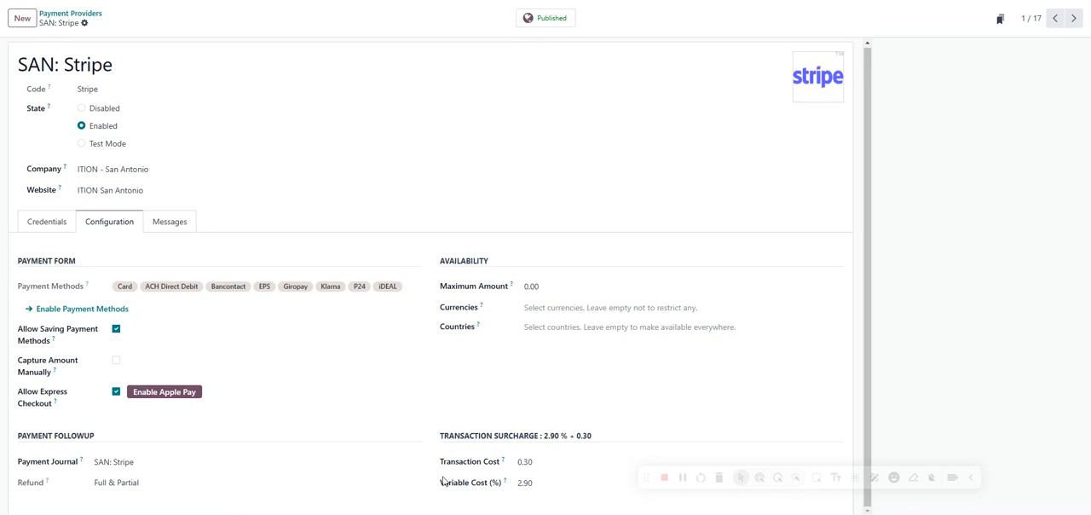
drag(436, 486, 512, 488)
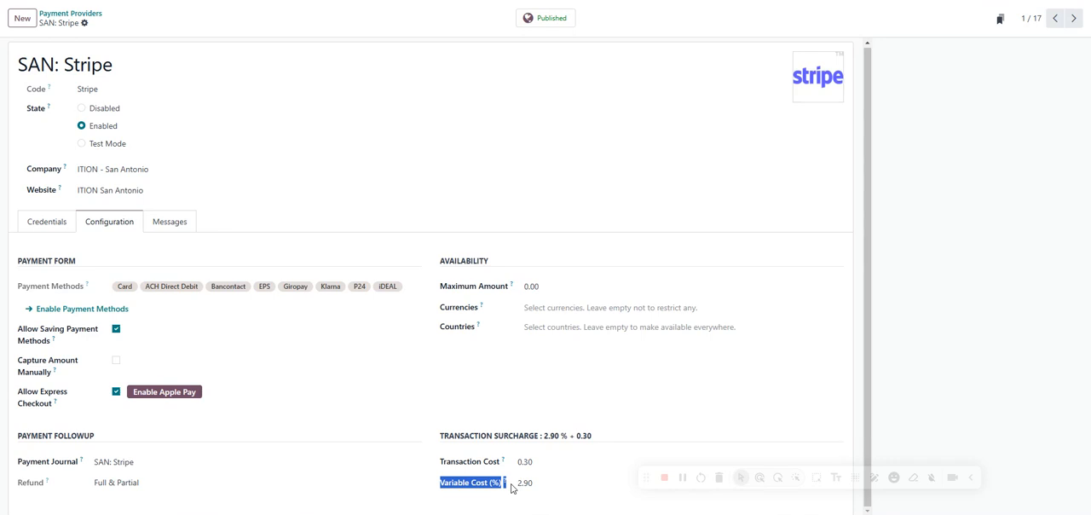
drag(438, 461, 507, 464)
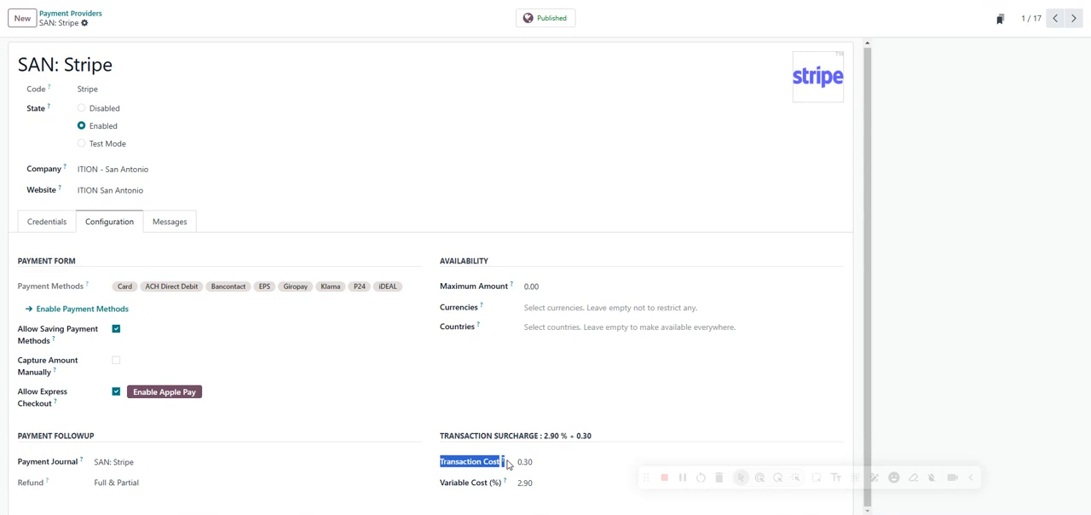
click(489, 413)
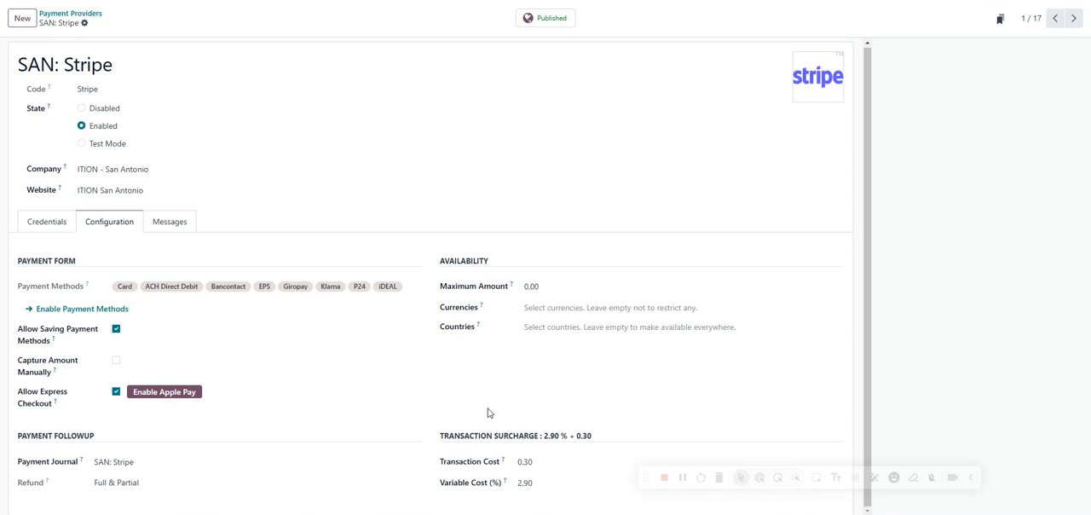
Step: Review the Stripe provider's payment status messages and return to its credentials
click(185, 229)
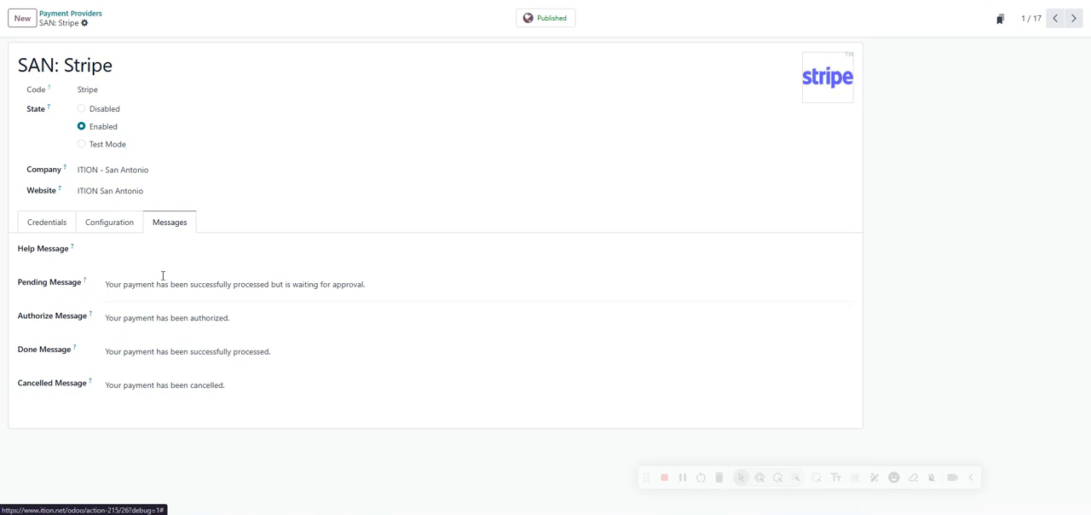
click(93, 222)
click(40, 223)
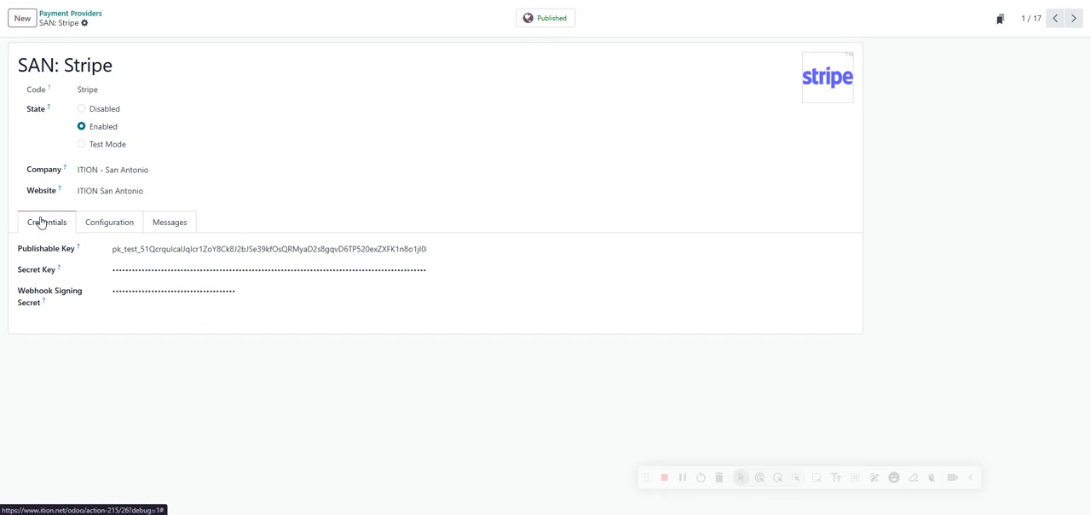
Step: Create a draft regular invoice from the newest sales order in the Sales app
click(48, 0)
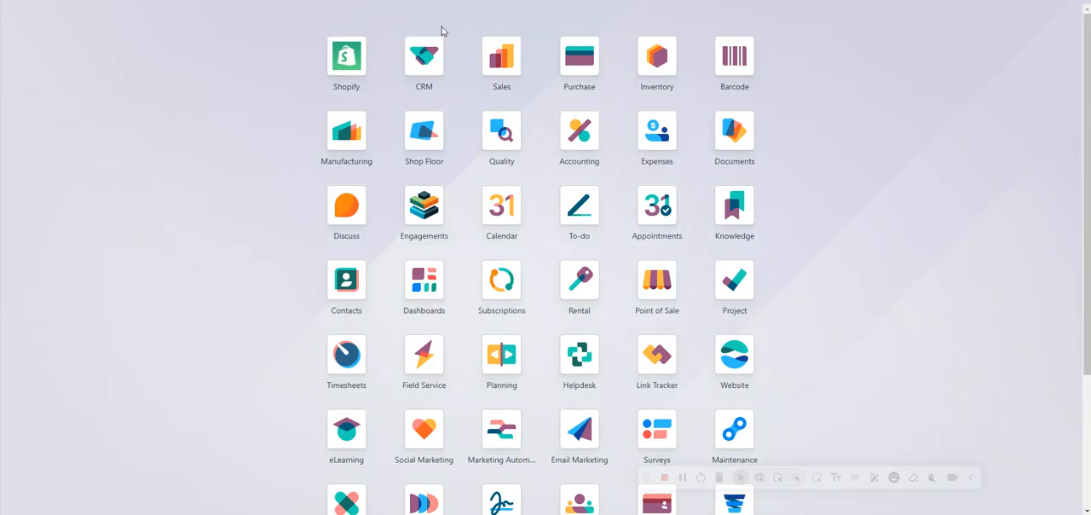
click(494, 46)
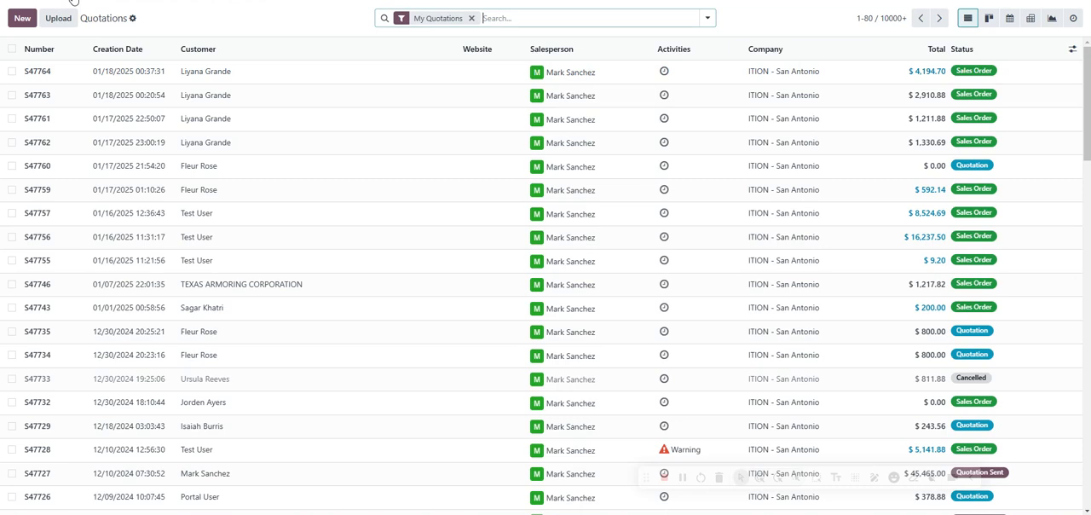
click(42, 75)
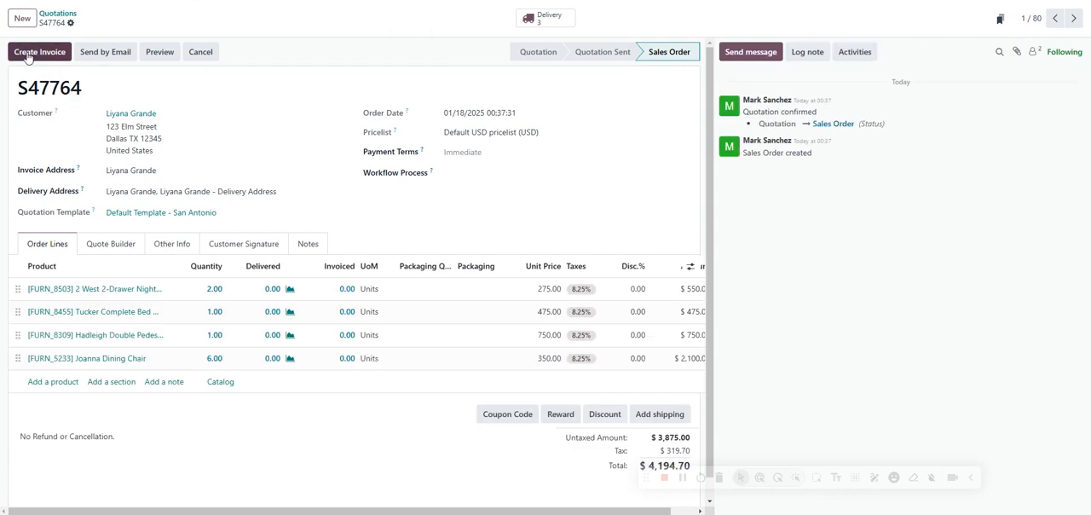
click(29, 53)
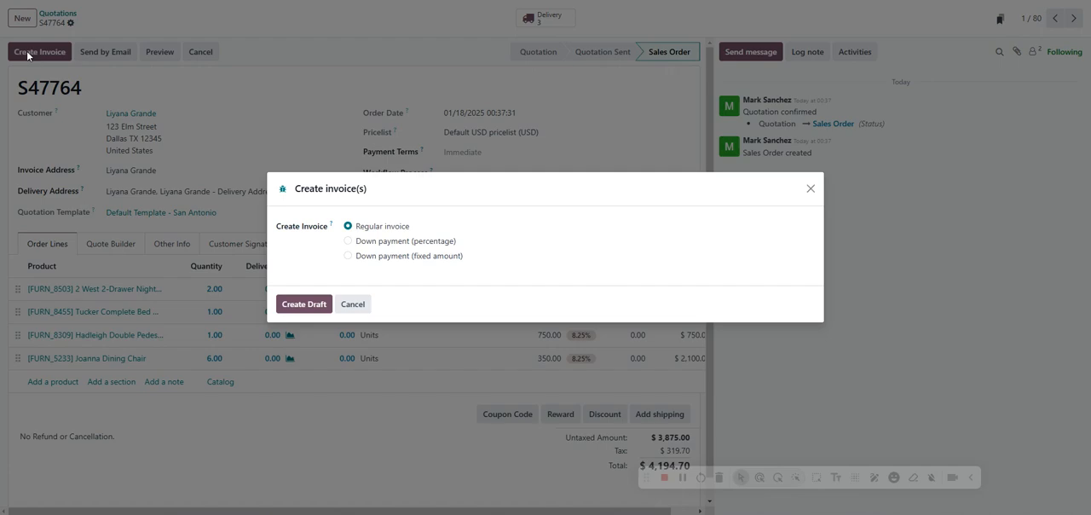
click(316, 309)
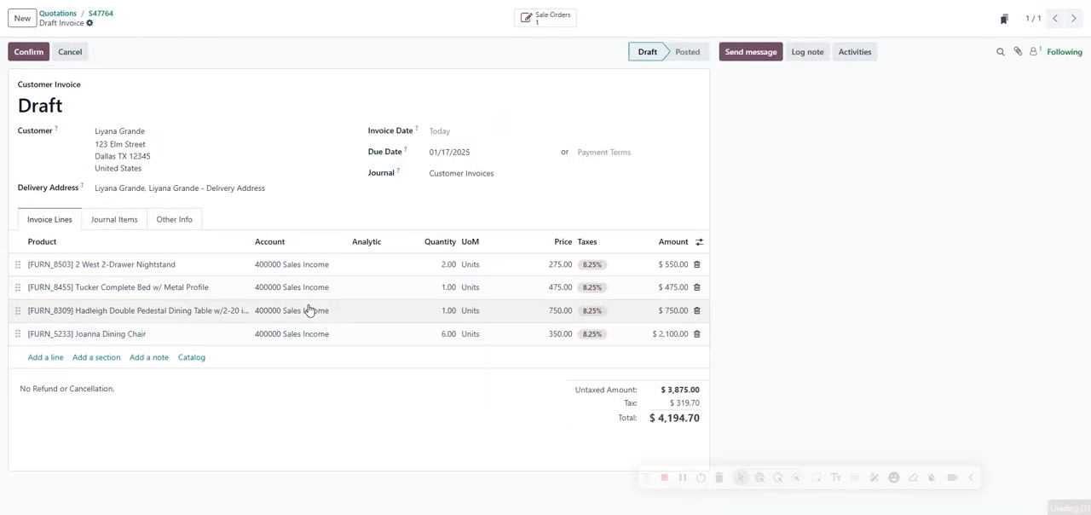
Step: Set the draft invoice's payment method to SAN: Stripe (SAN: Stripe)
click(181, 224)
scroll(588, 341, down, 1)
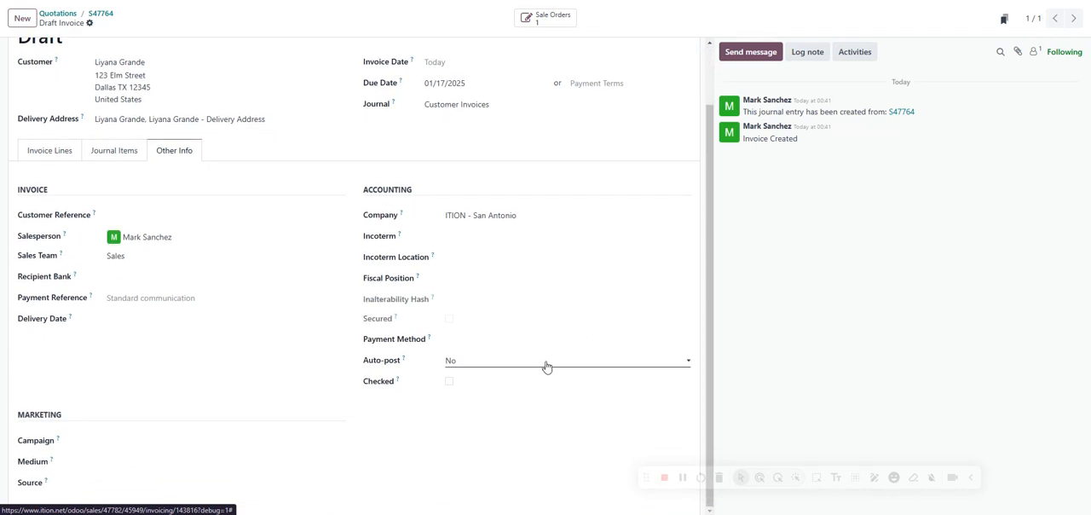
click(470, 339)
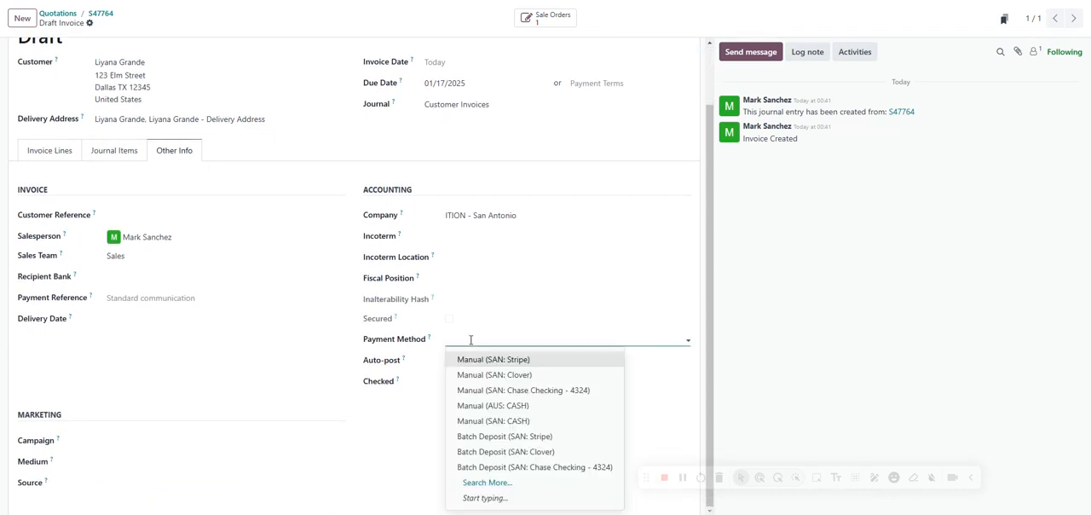
text(stri)
click(489, 359)
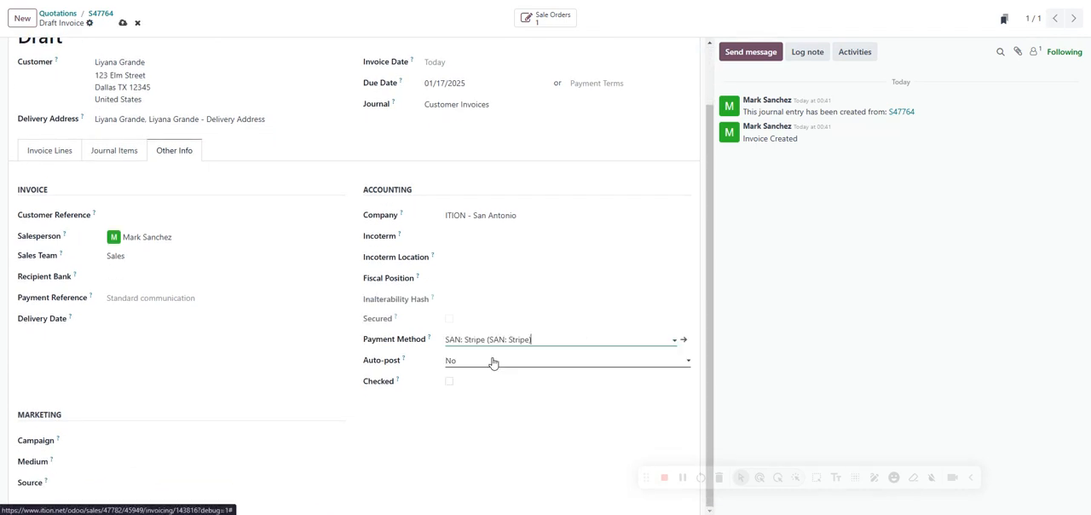
Step: Review the draft invoice's lines, journal items and other info, and confirm the invoice
click(58, 150)
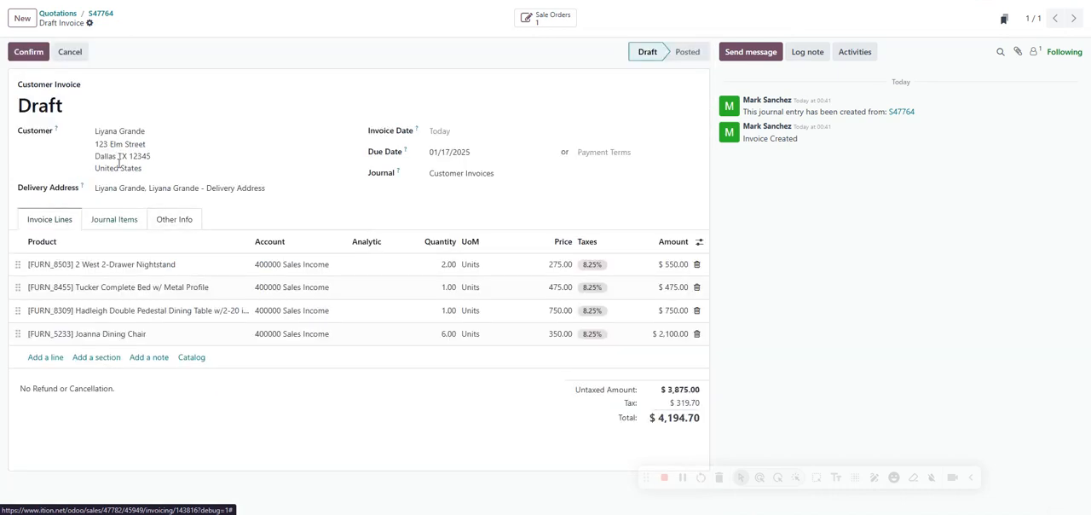
click(118, 221)
click(166, 221)
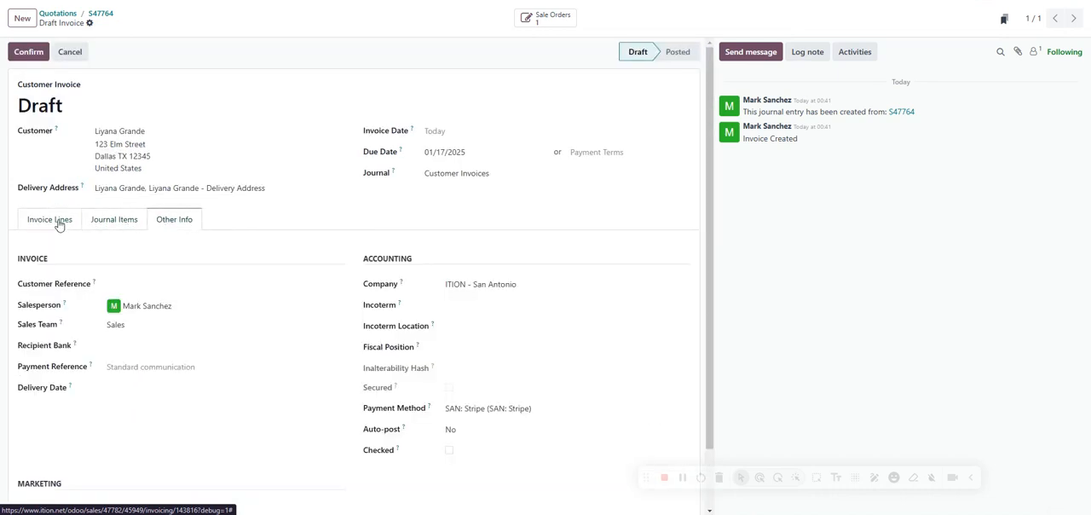
click(58, 222)
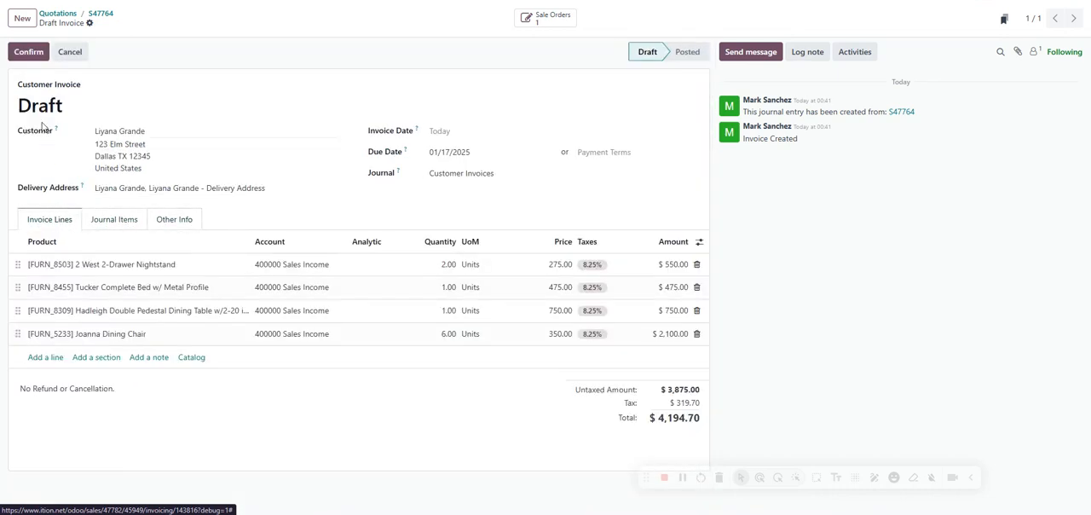
click(35, 58)
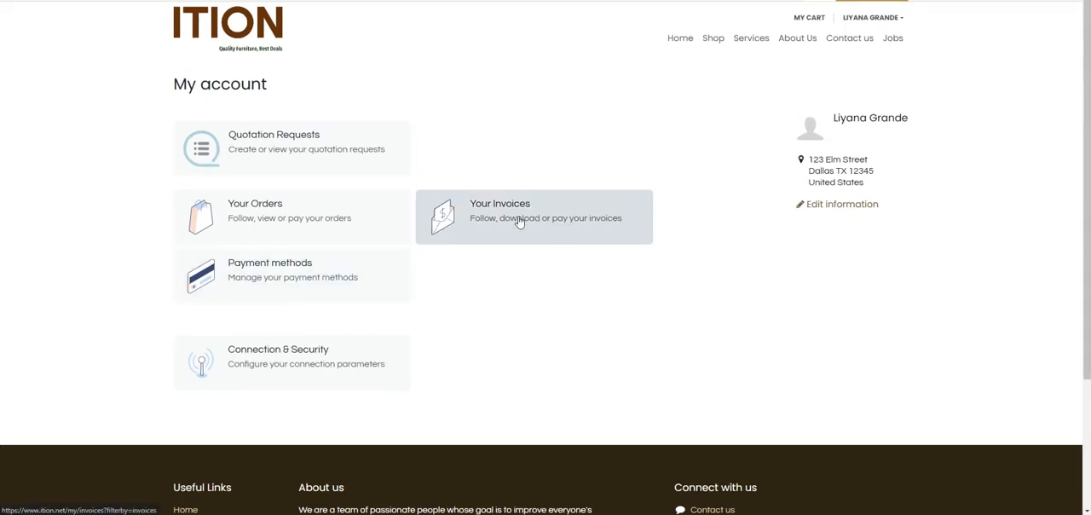
Step: Check the total of the invoice awaiting payment in the customer portal and open its payment options
click(519, 220)
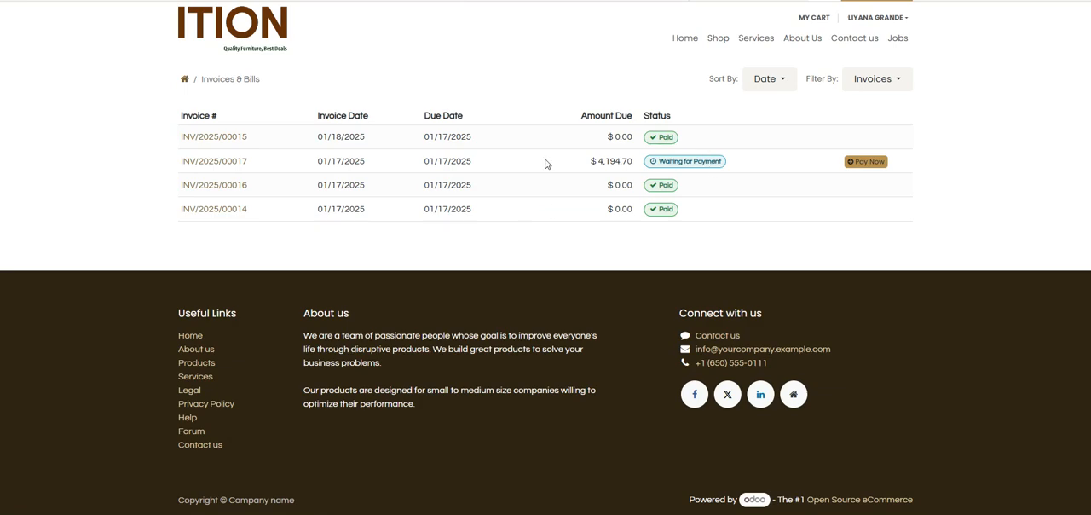
click(217, 163)
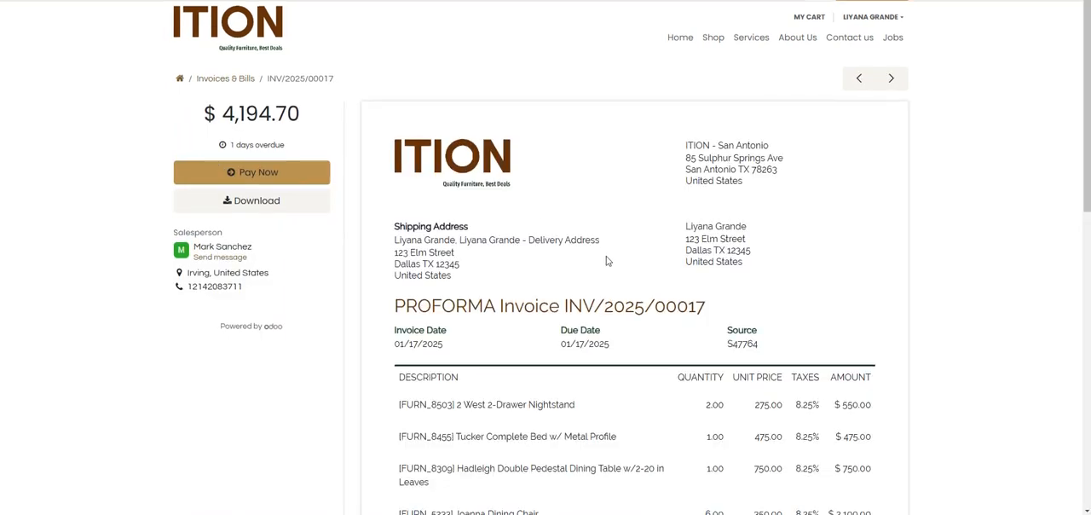
scroll(613, 258, down, 3)
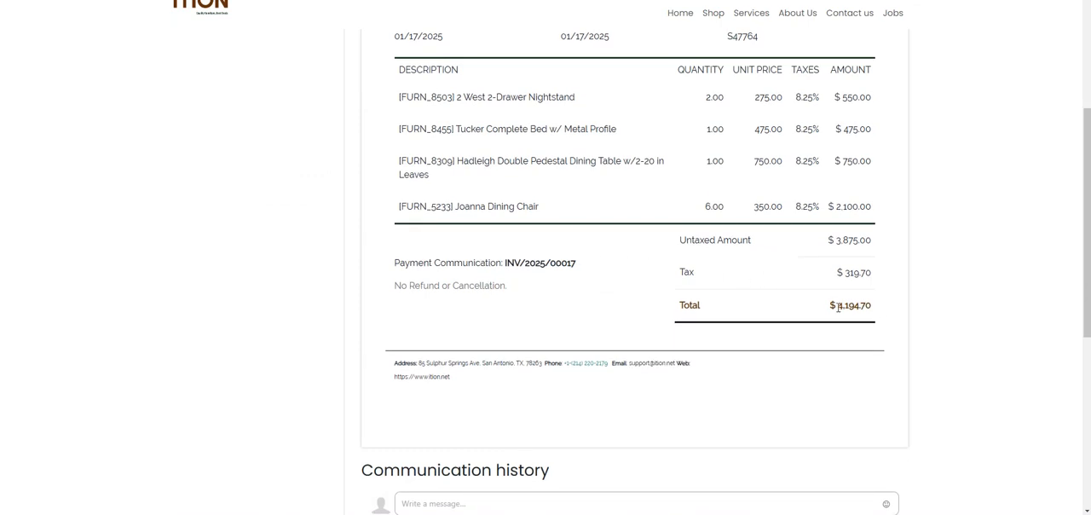
drag(837, 305, 873, 312)
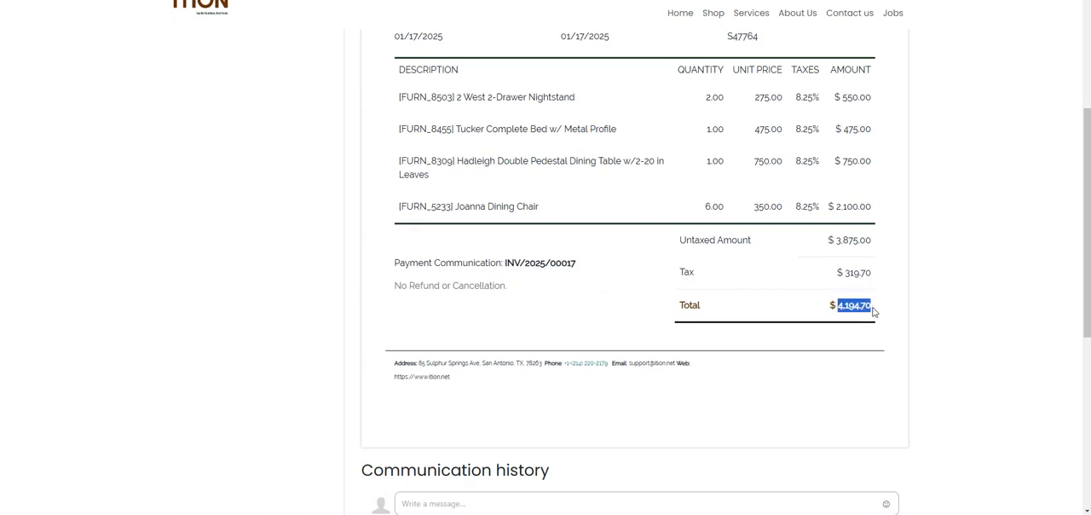
scroll(328, 265, up, 4)
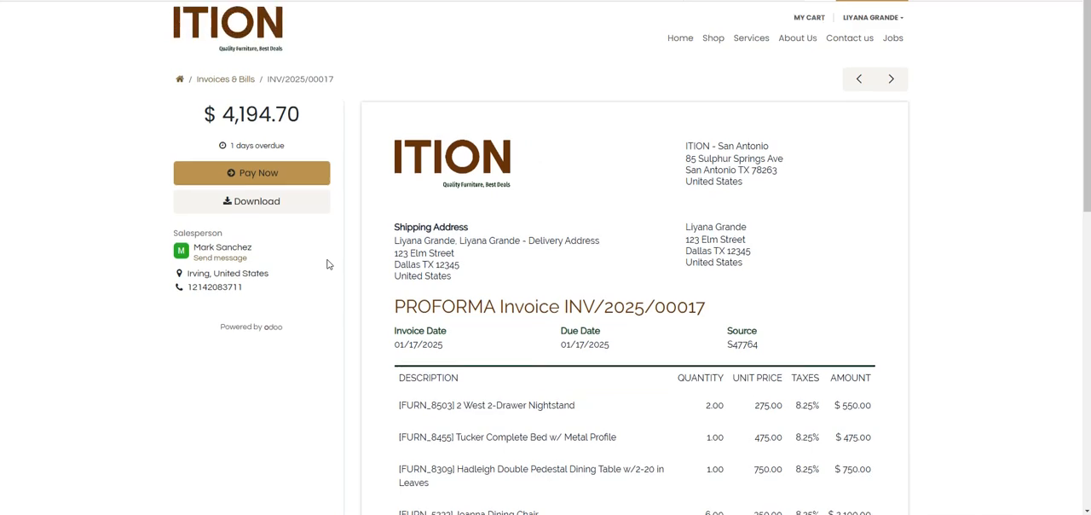
click(278, 173)
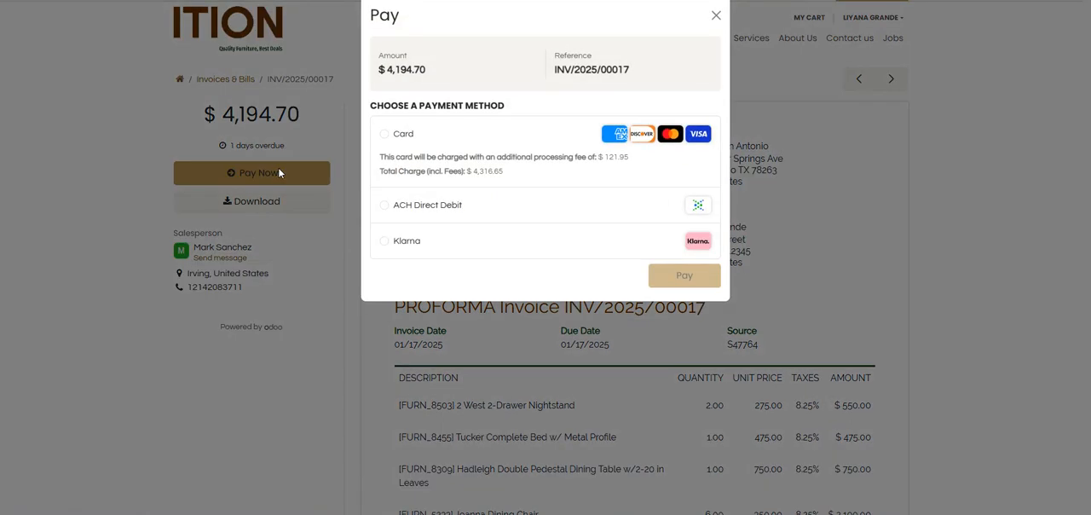
Step: Pay the invoice by card in the customer portal, filling in the card number, expiration date and security code
click(385, 136)
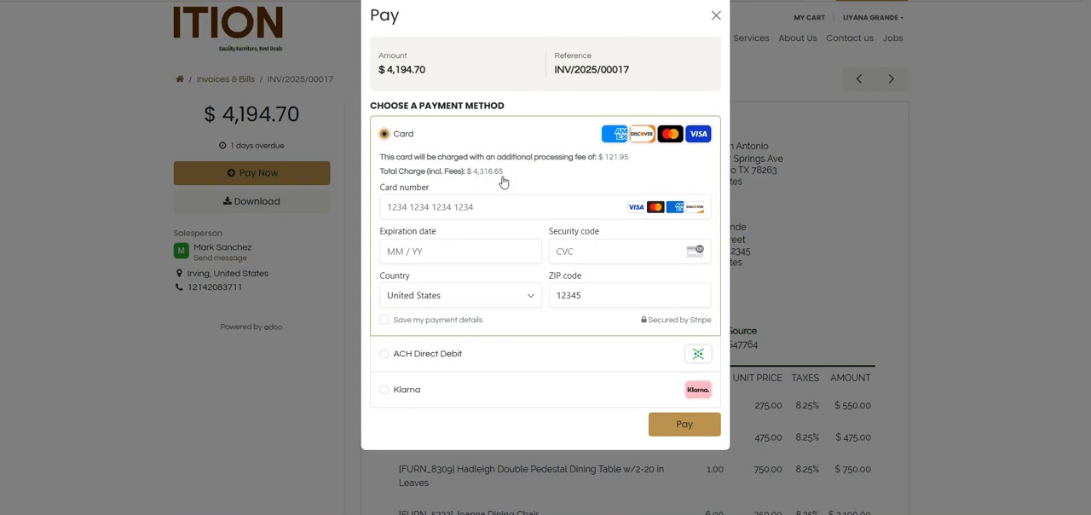
click(472, 216)
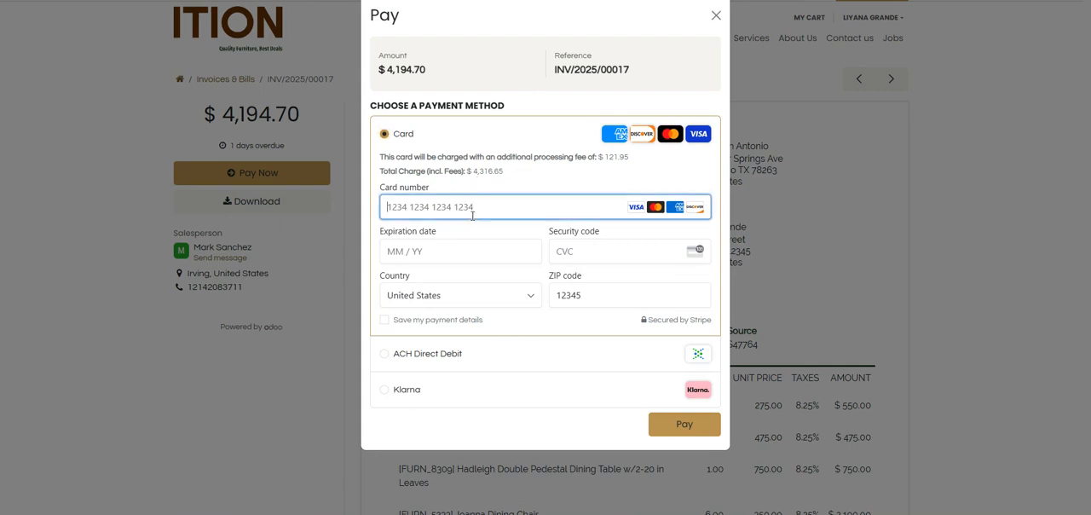
text(4111 1111 1111 1111)
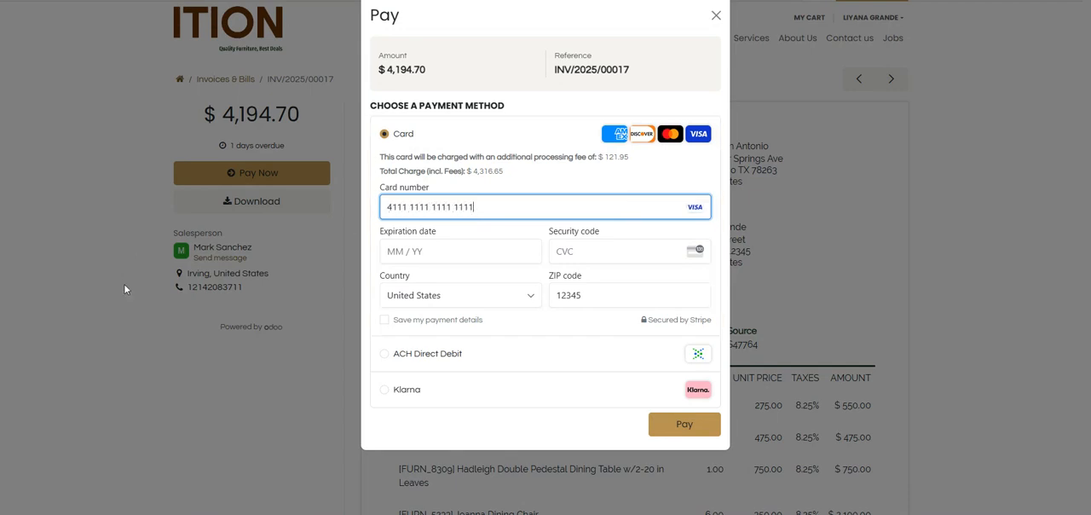
click(431, 253)
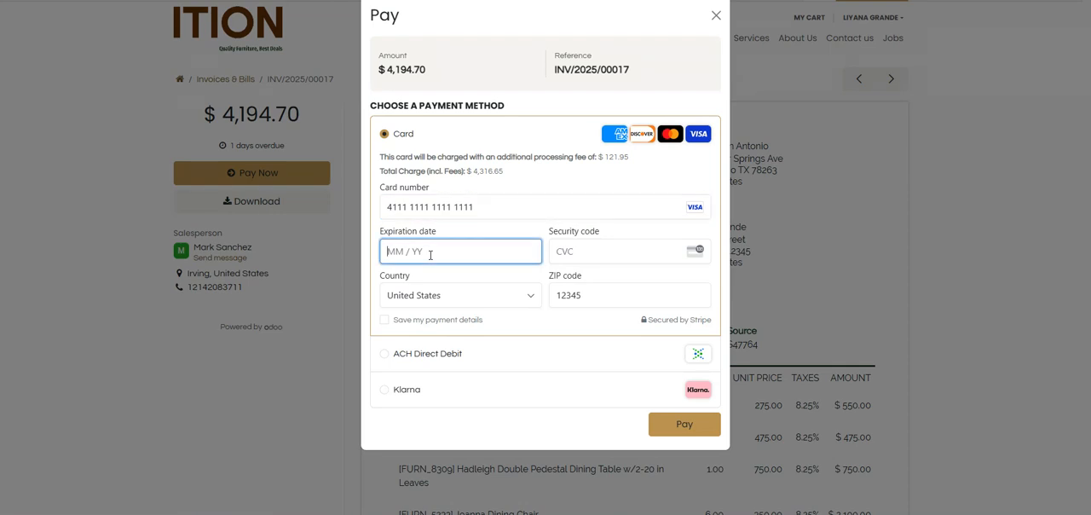
text(0828)
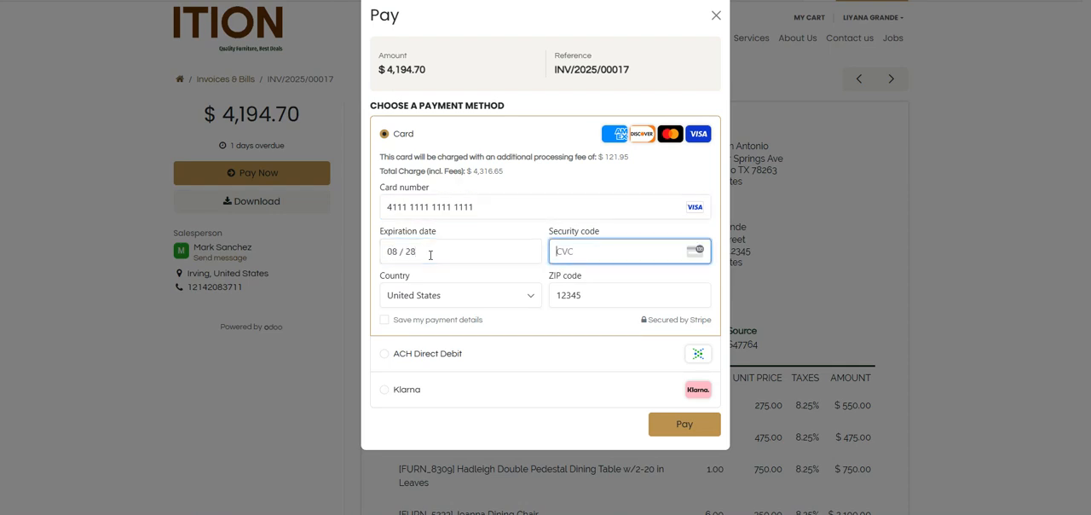
text(123)
click(675, 433)
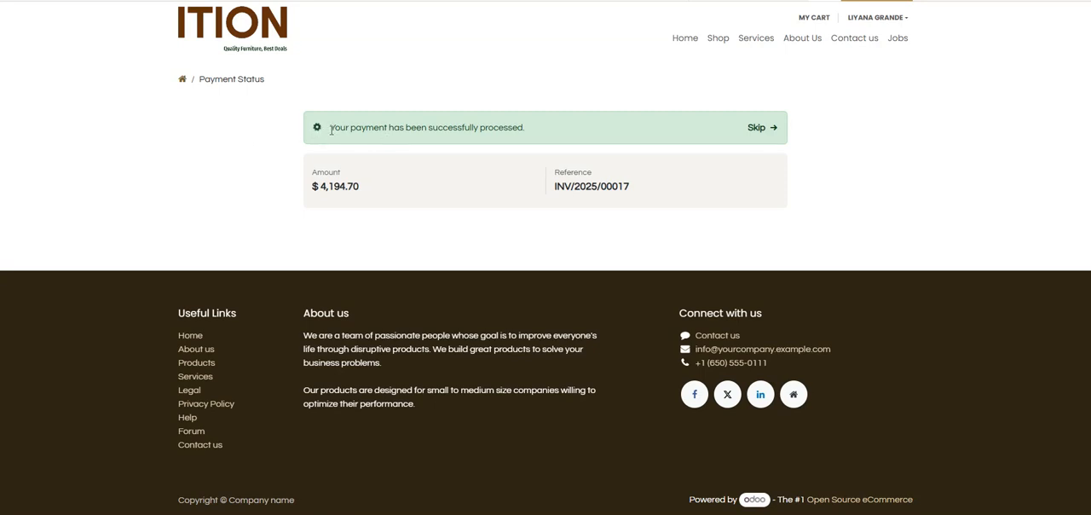
drag(330, 129, 628, 139)
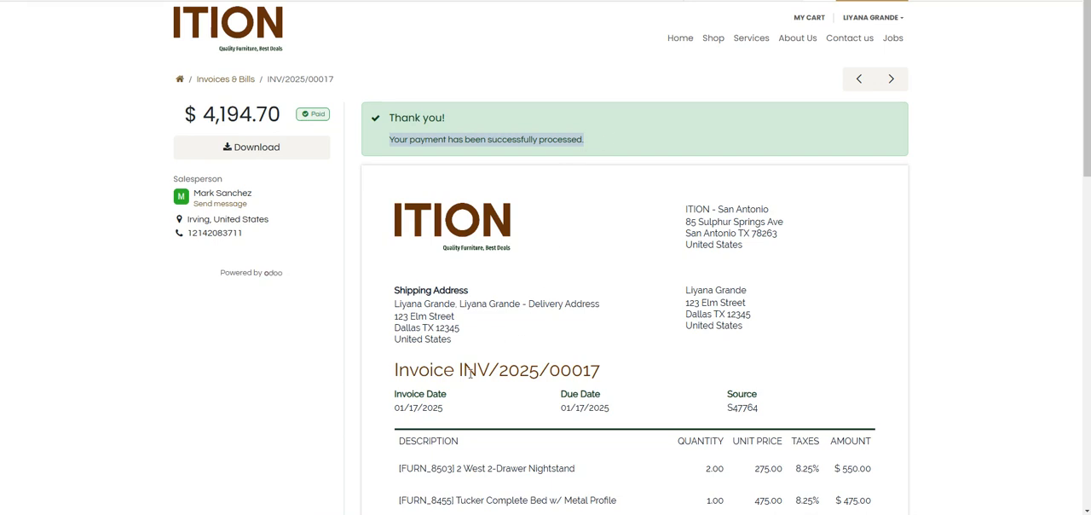
Step: Return to the Odoo backend and open the online payment transactions list in the Accounting app
mouse_move(328, 514)
click(202, 476)
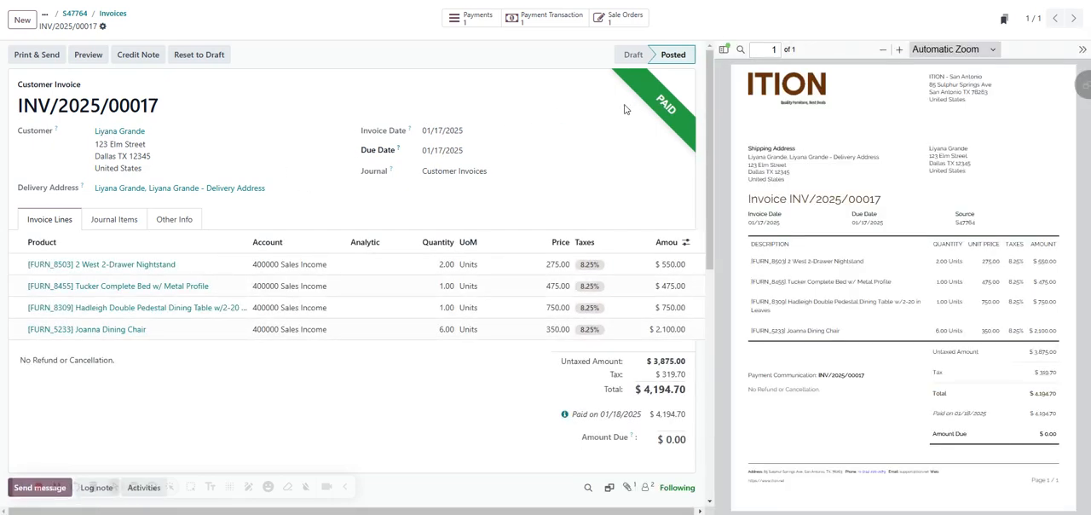
click(56, 4)
click(573, 136)
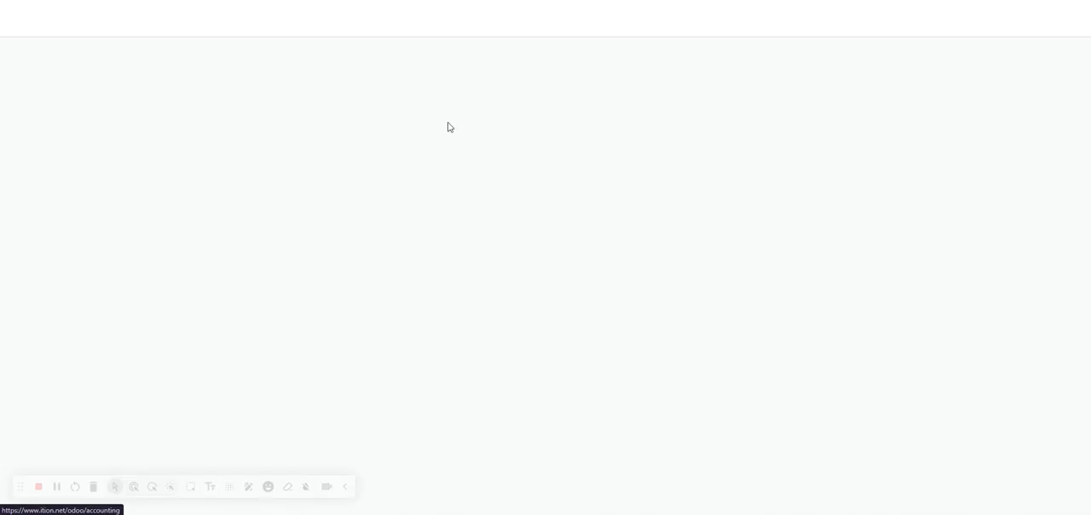
click(336, 3)
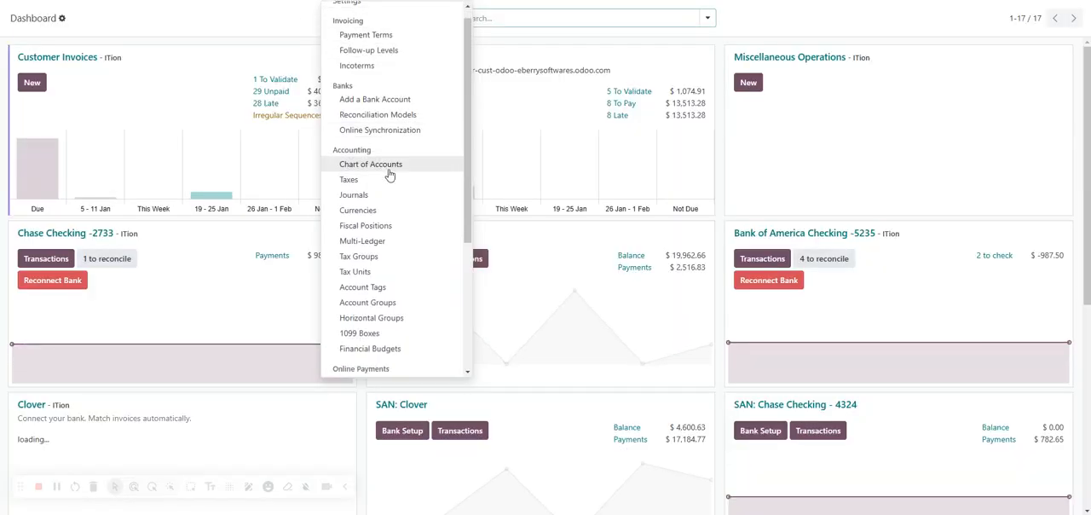
scroll(388, 179, down, 3)
click(387, 223)
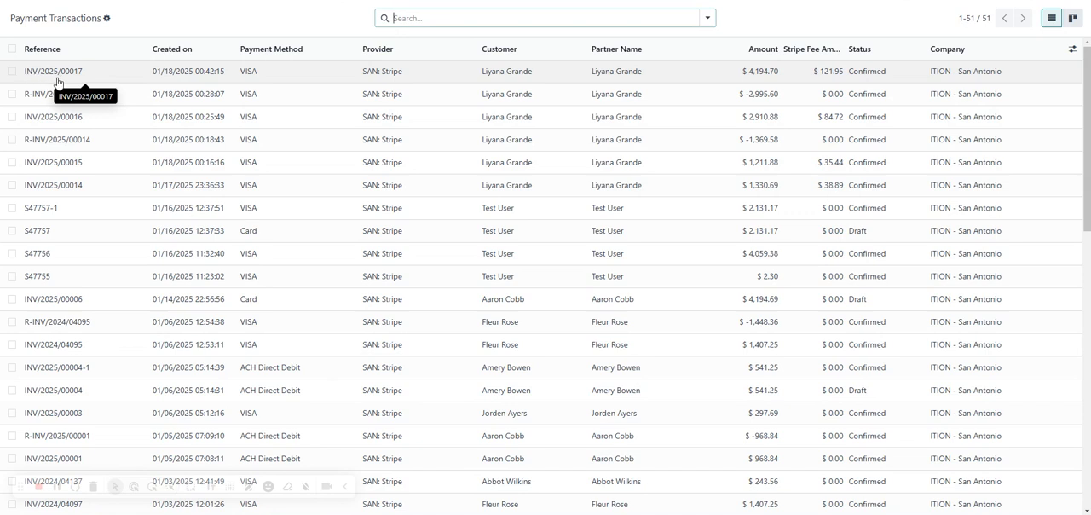
Step: Open the payment transaction for invoice INV/2025/00017 and examine its amount and Stripe fee amount
click(55, 75)
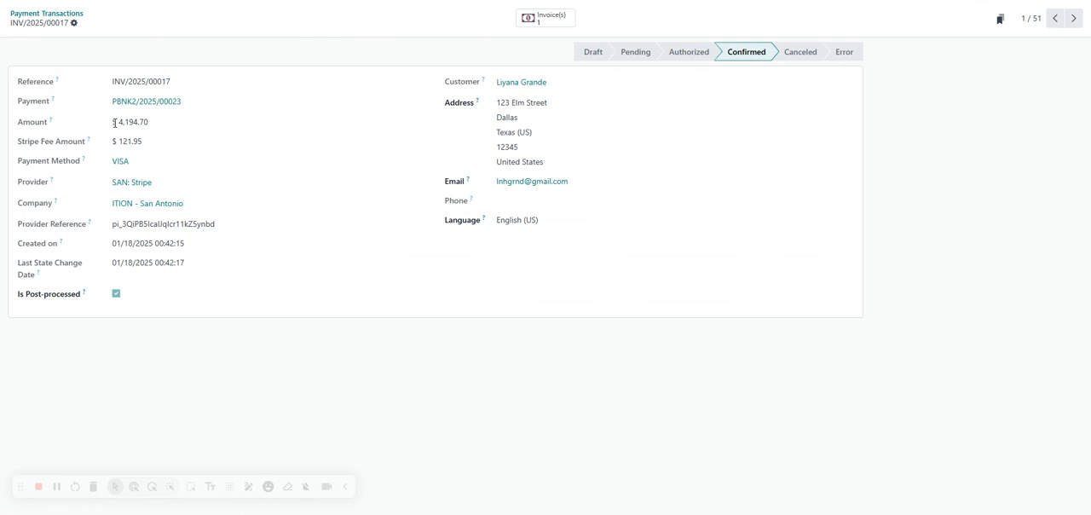
drag(110, 127, 157, 131)
click(111, 147)
drag(110, 147, 145, 151)
click(346, 97)
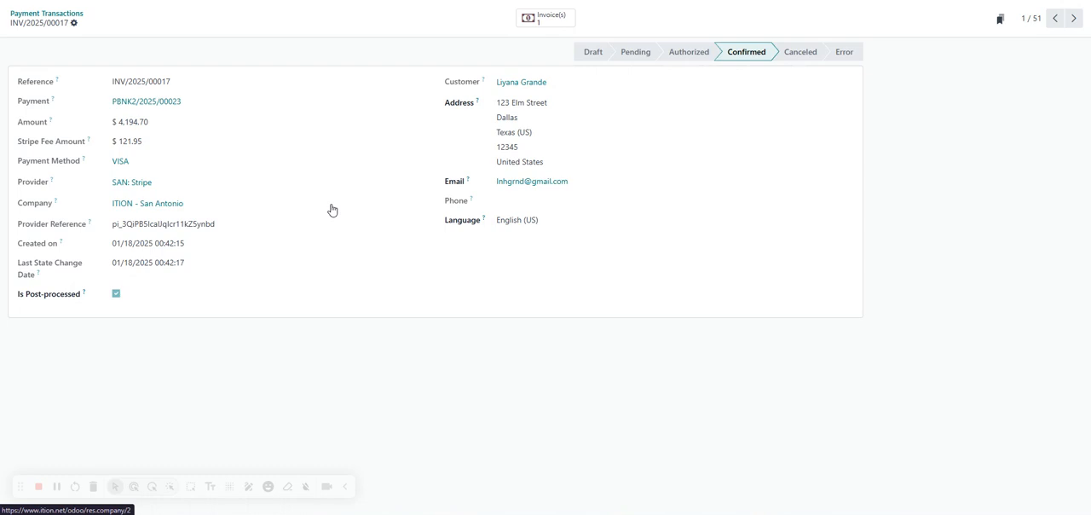
Step: Open customer invoice INV/2025/00017 in the Accounting app and go to its linked payment
click(43, 3)
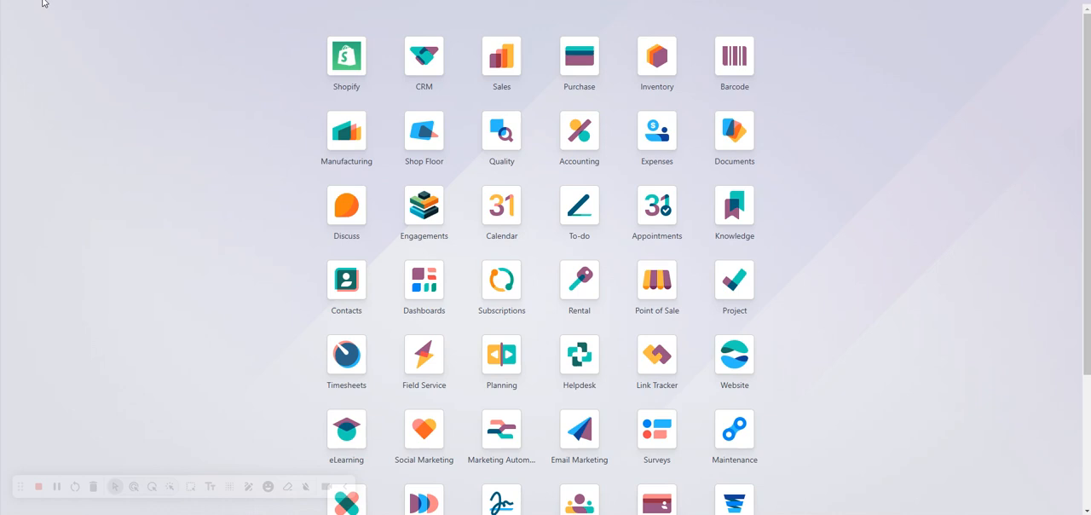
click(564, 150)
click(139, 7)
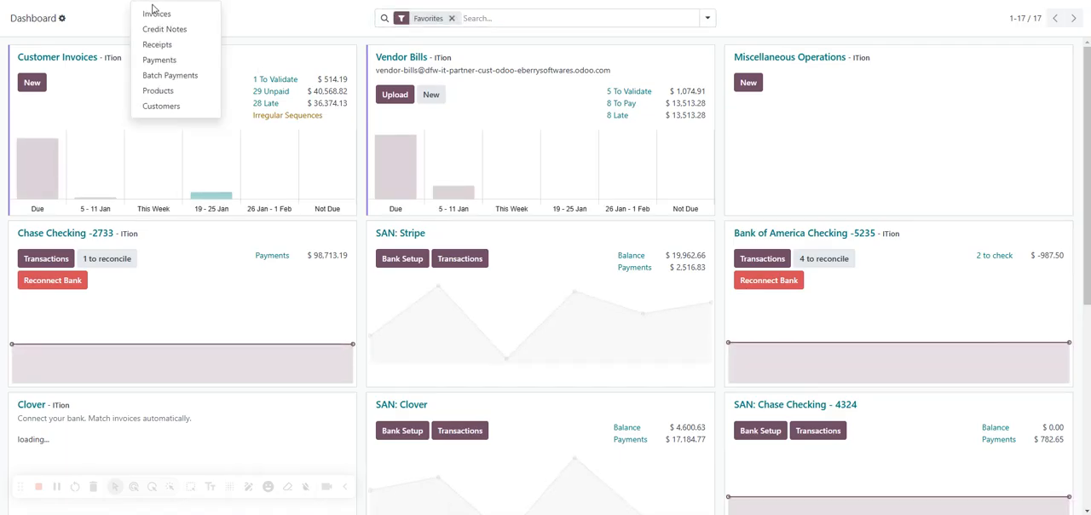
click(155, 13)
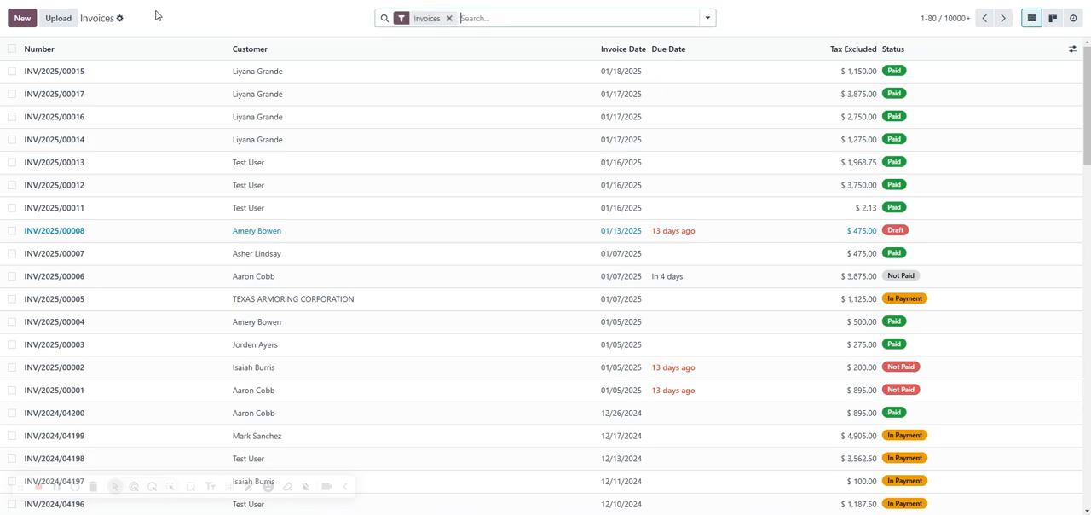
click(52, 98)
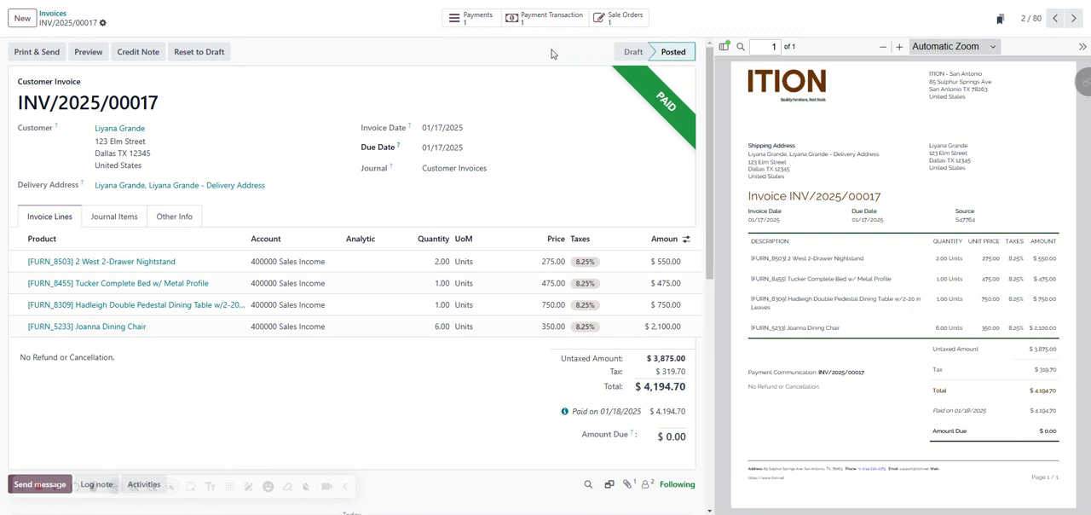
click(476, 26)
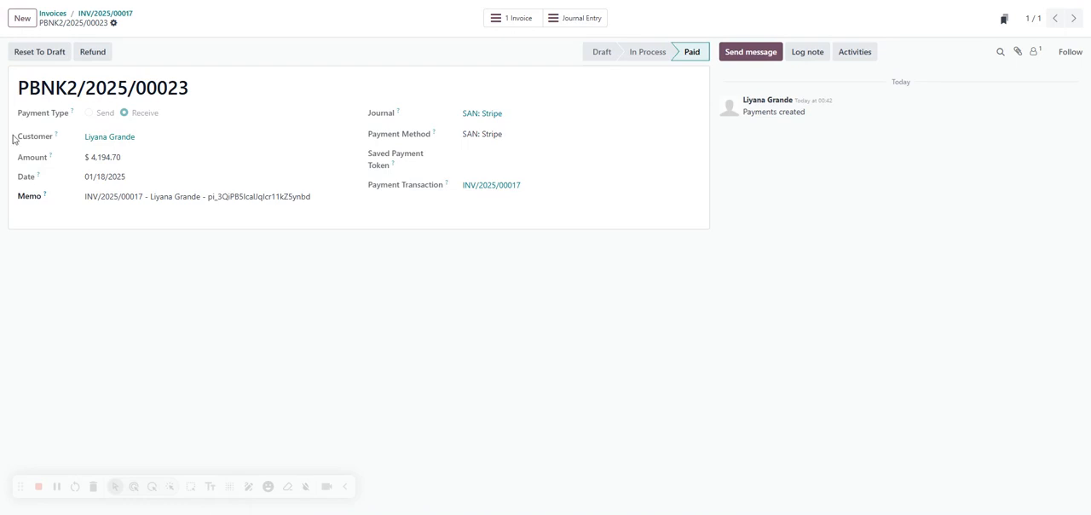
Step: Check the payment amount and maximum allowed refund for this payment, and issue a refund of $4,316.65
click(97, 53)
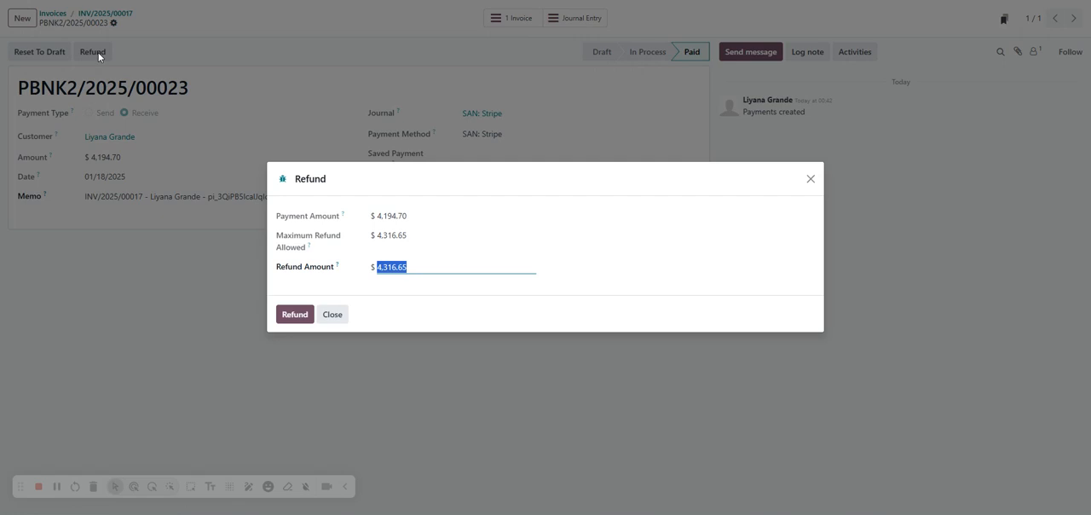
click(488, 215)
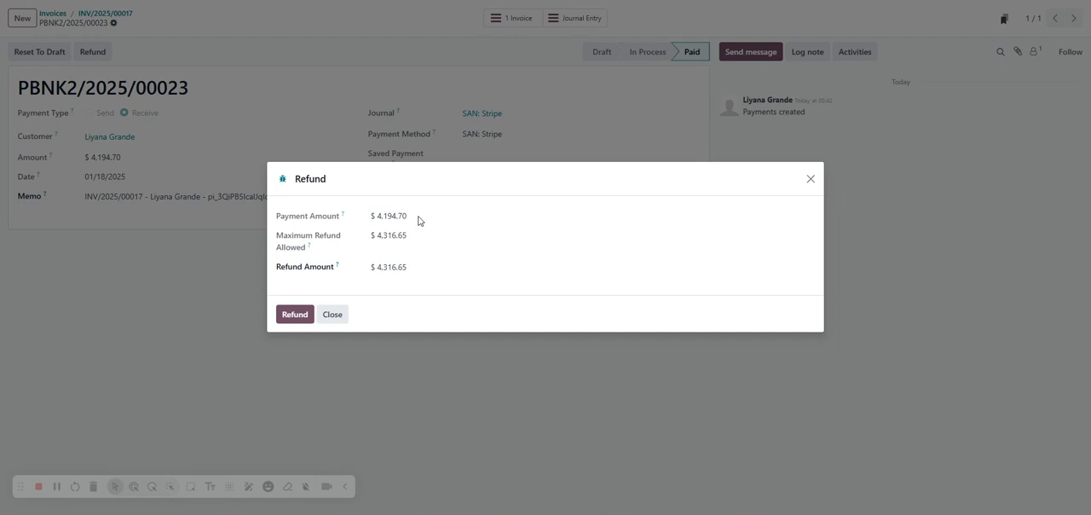
drag(409, 217, 377, 218)
drag(377, 238, 429, 247)
click(419, 243)
double_click(385, 236)
drag(378, 235, 420, 241)
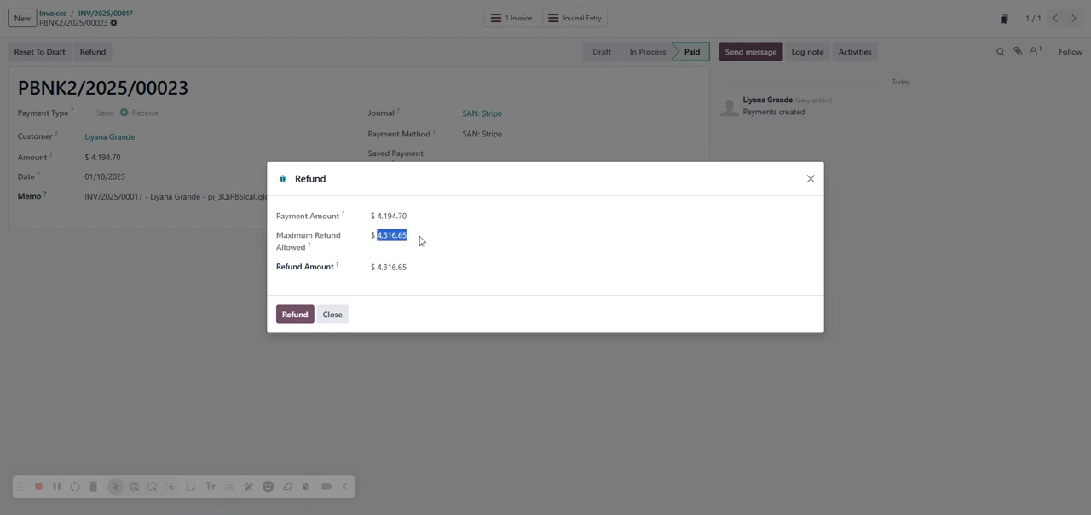
click(295, 315)
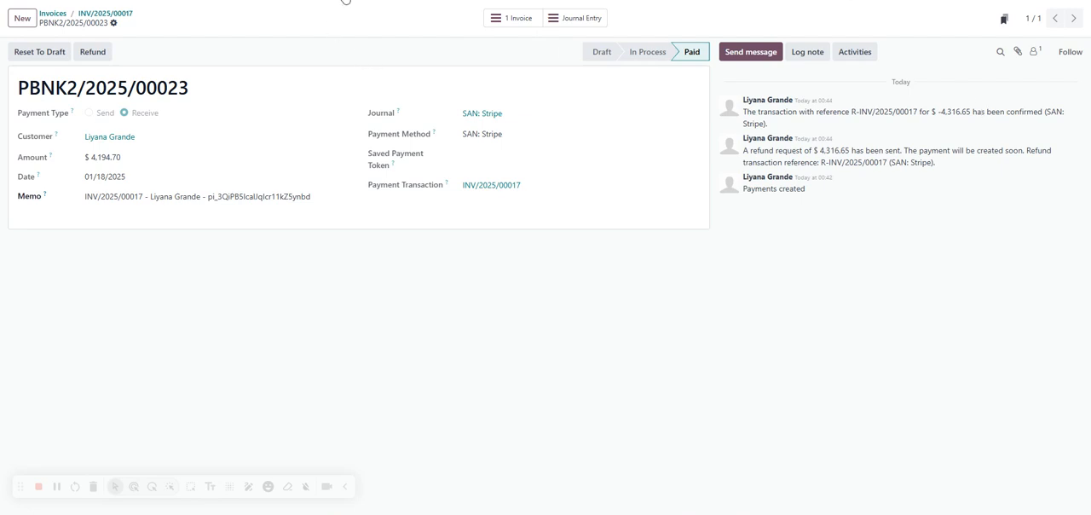
Step: Reopen the payment transactions list and review the original INV/2025/00017 transaction with its child transactions
click(343, 1)
scroll(404, 148, down, 3)
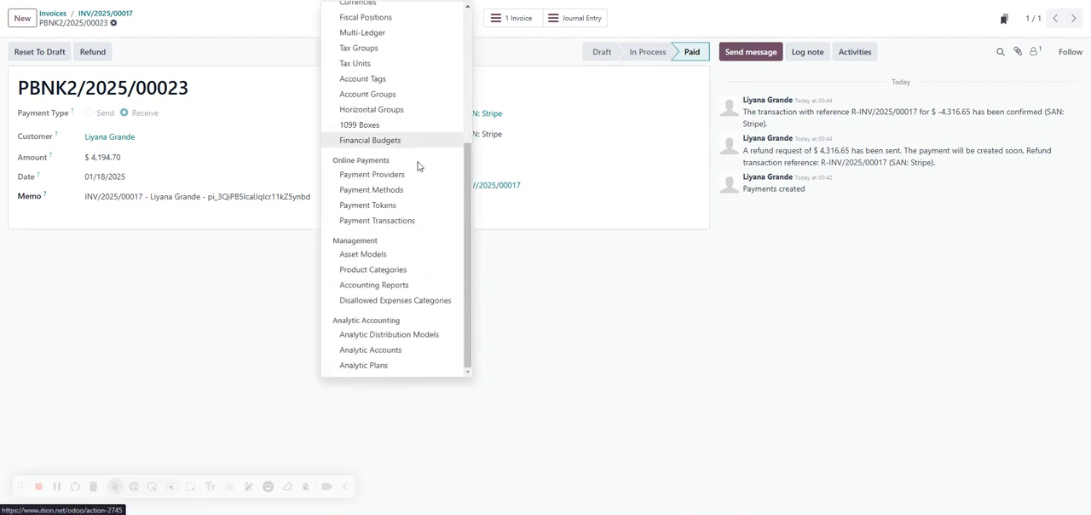
click(399, 224)
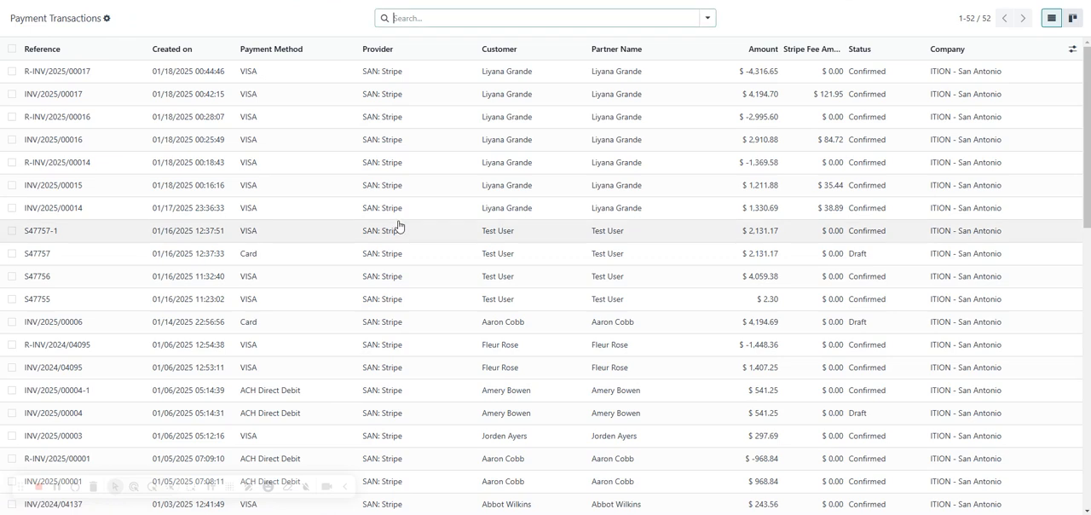
click(27, 101)
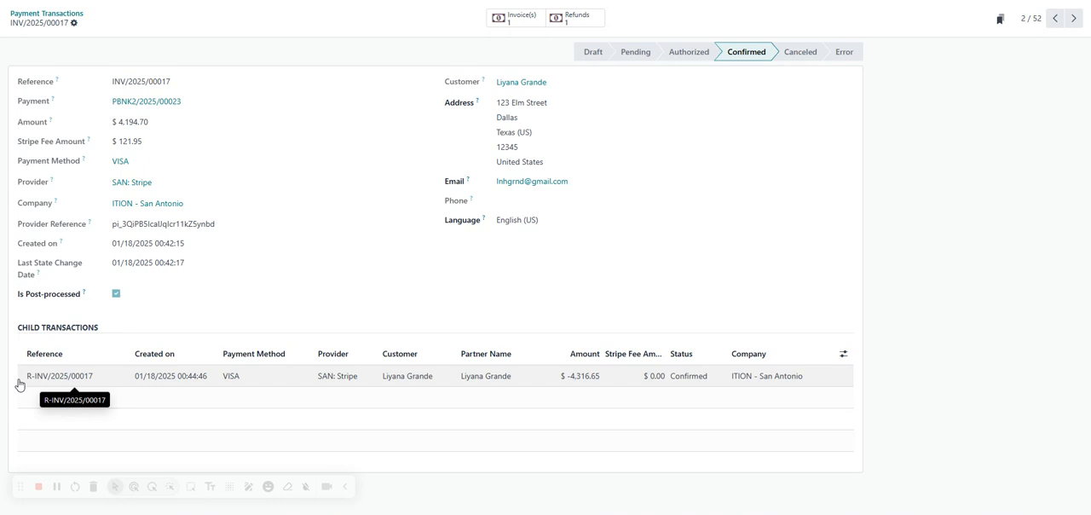
click(93, 15)
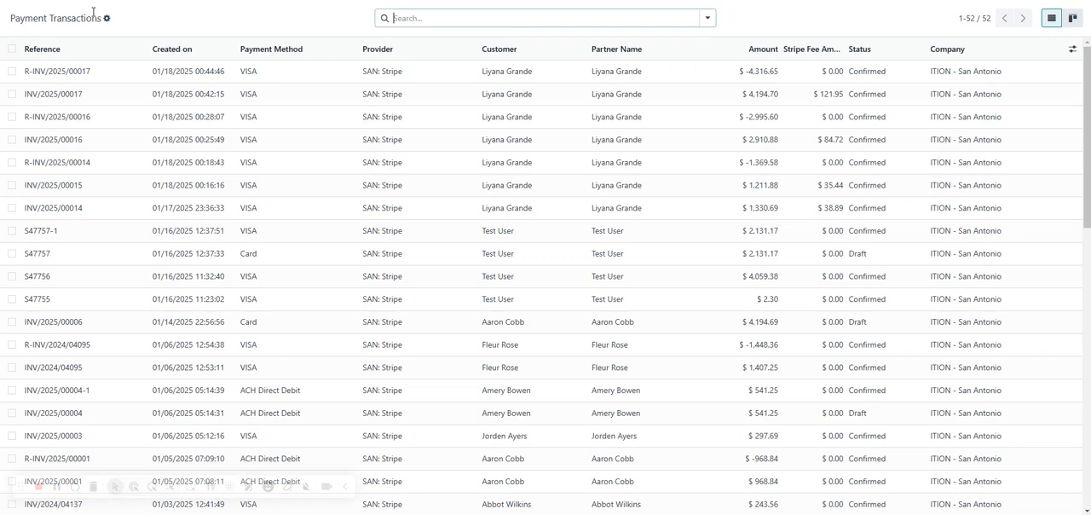
Step: Open the refund transaction R-INV/2025/00017, check its amount, and return to the payment transactions list
click(55, 73)
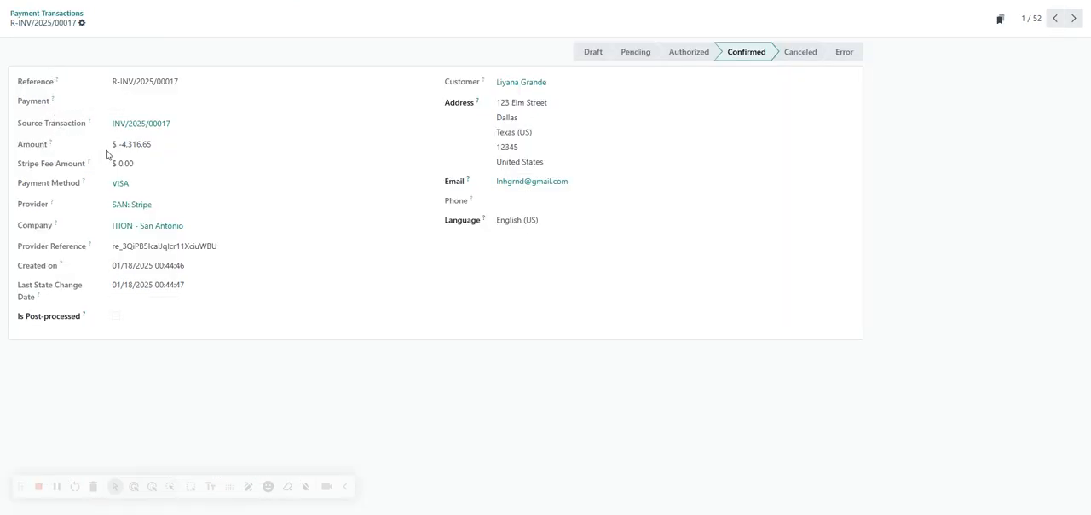
drag(119, 145, 154, 154)
click(52, 15)
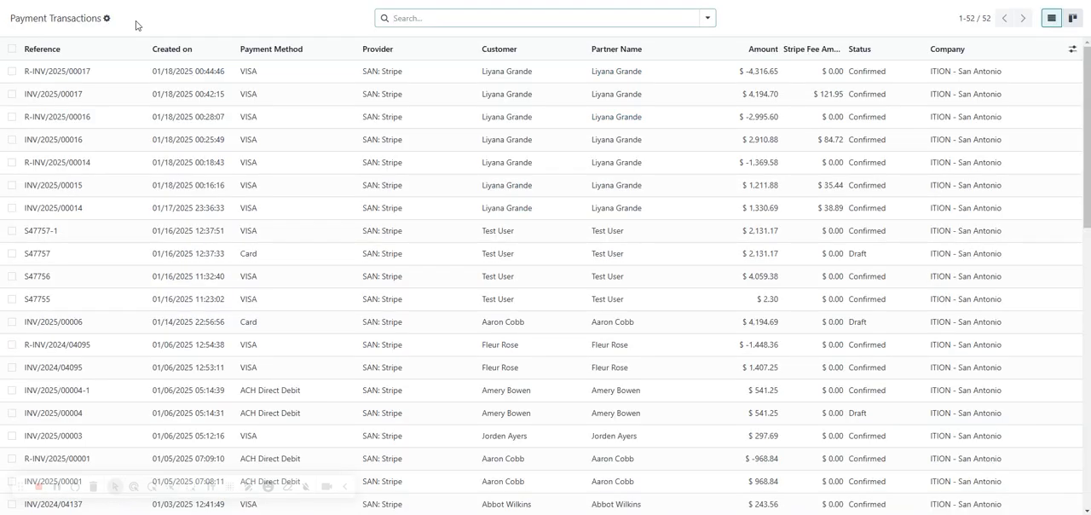